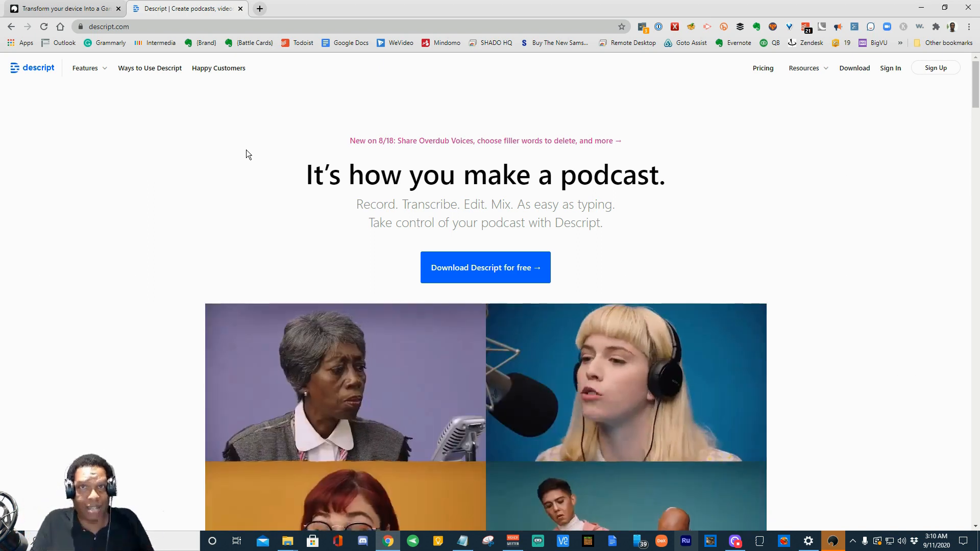
Close the Descript web page, minimize the browser and start the Shadow cloud PC session.
{"action": "left_click", "coordinate": [241, 9]}
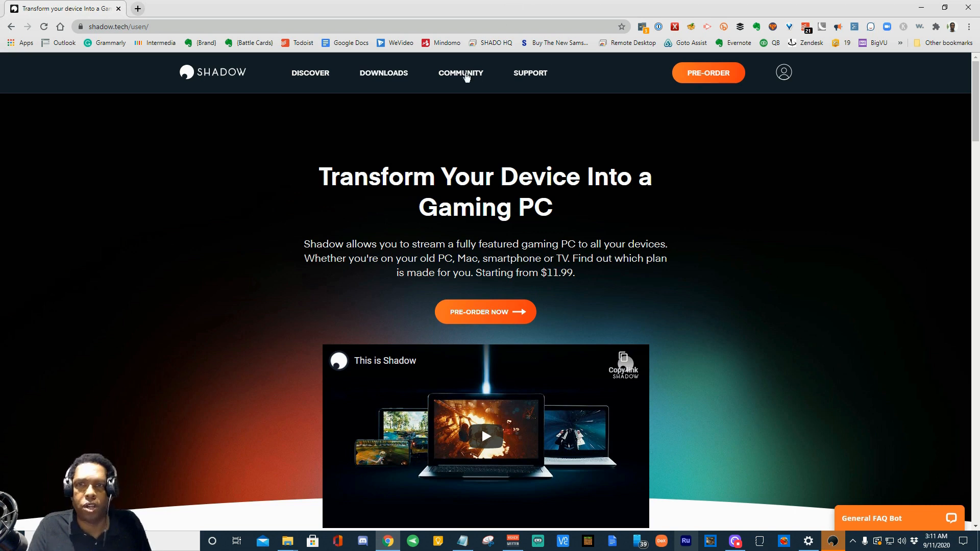
{"action": "left_click", "coordinate": [929, 15]}
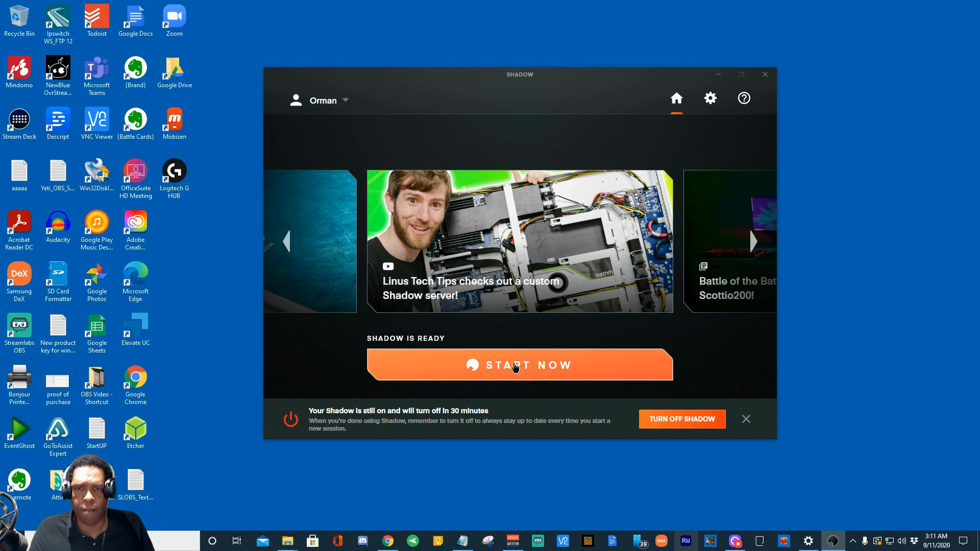
{"action": "left_click", "coordinate": [516, 367]}
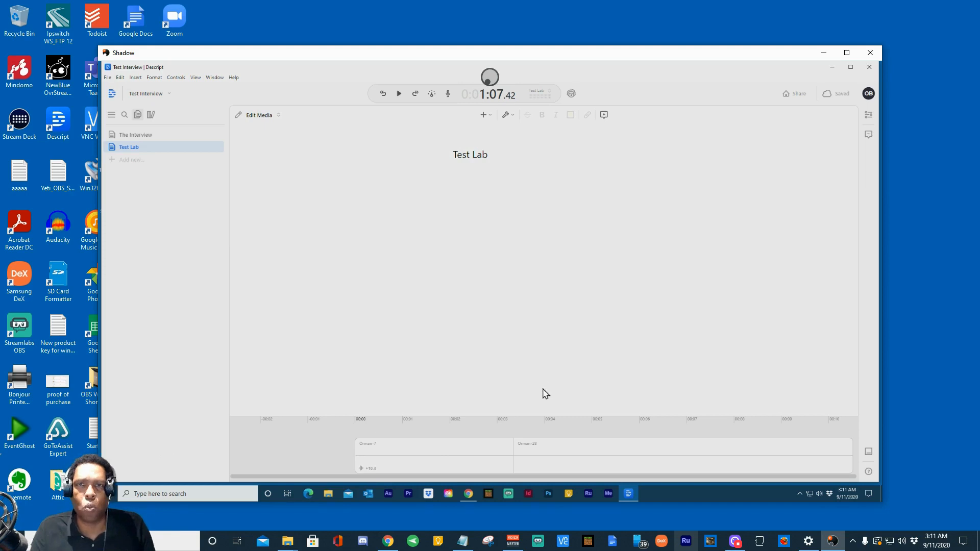
Enable Shadow's microphone with Microphone (3- Yeti Stereo Microphone) as the source, and switch the session to full screen.
{"action": "left_click", "coordinate": [489, 78]}
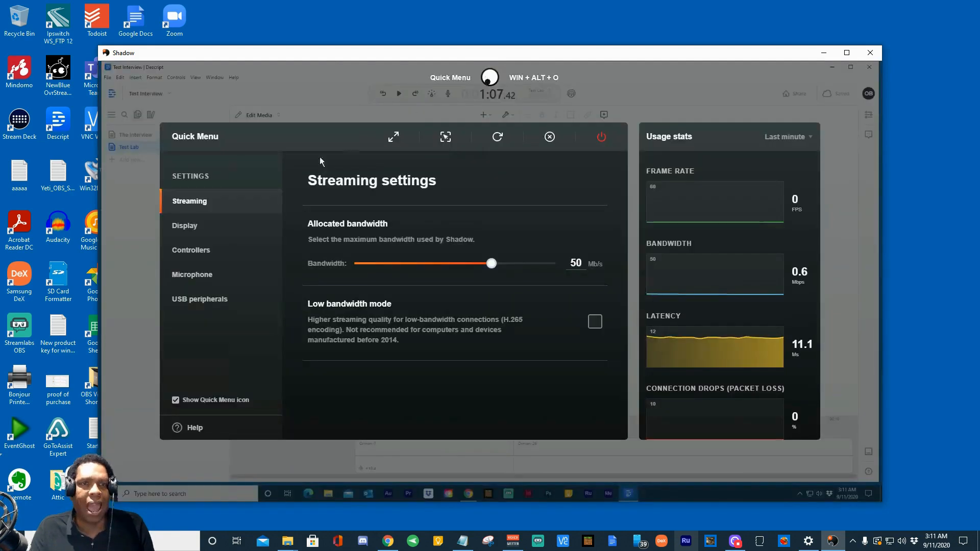
{"action": "left_click", "coordinate": [206, 277]}
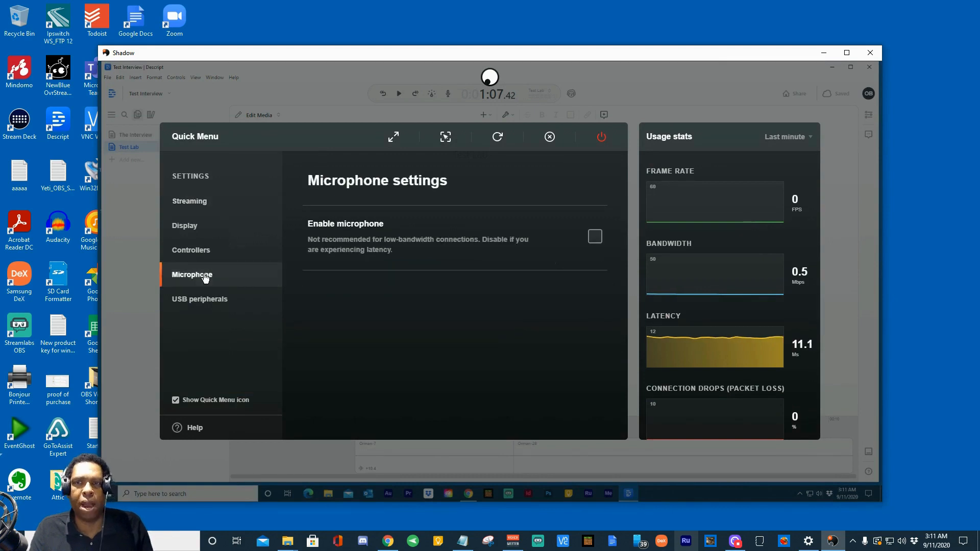
{"action": "left_click", "coordinate": [596, 236]}
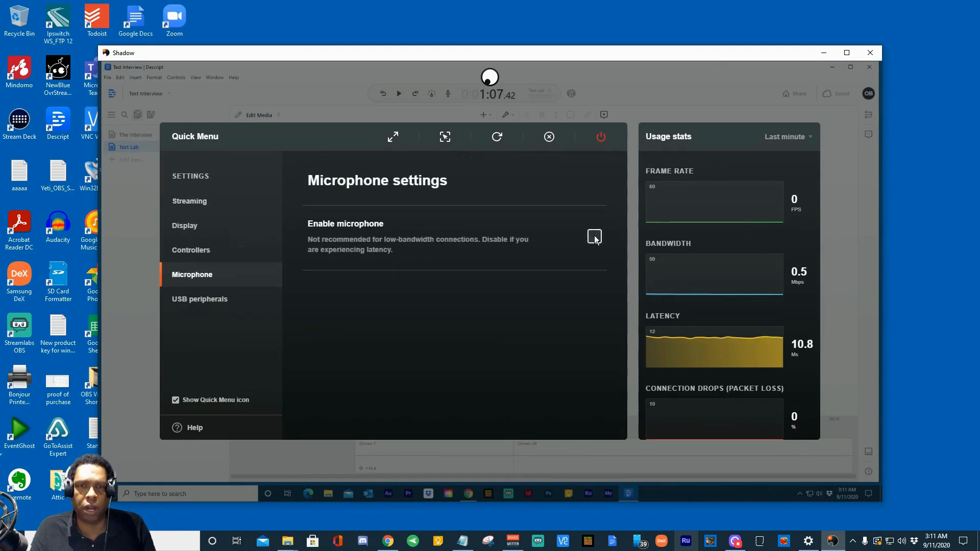
{"action": "scroll", "coordinate": [487, 244], "scroll_direction": "down", "scroll_amount": 3}
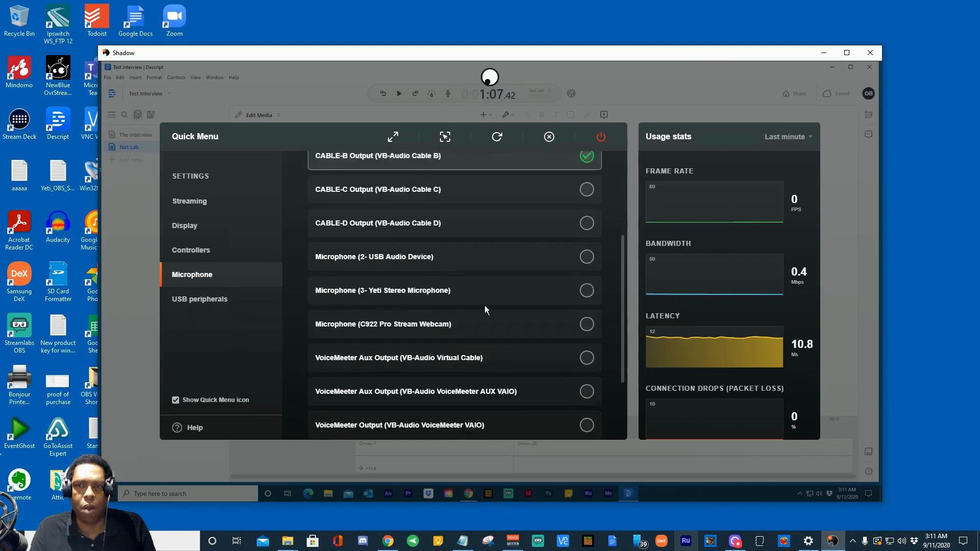
{"action": "left_click", "coordinate": [587, 292]}
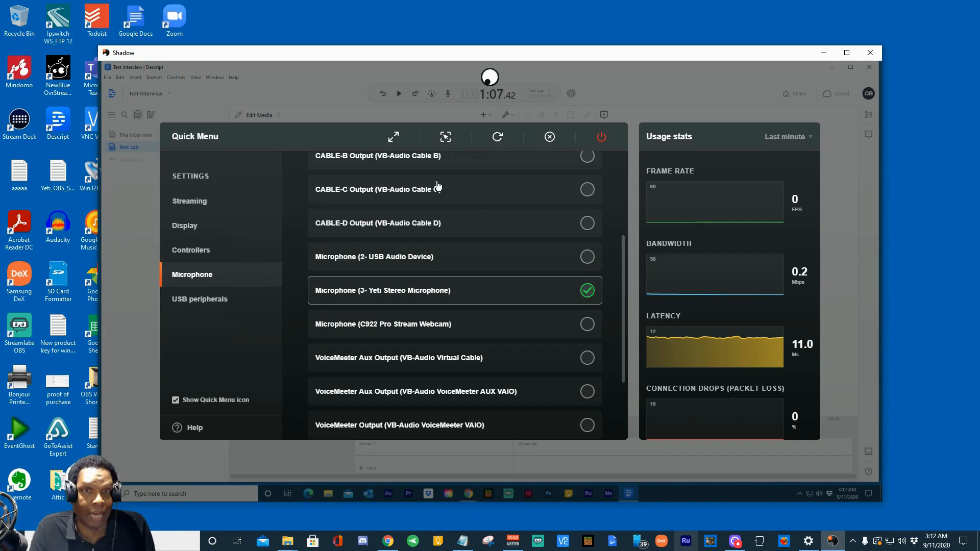
{"action": "left_click", "coordinate": [397, 140]}
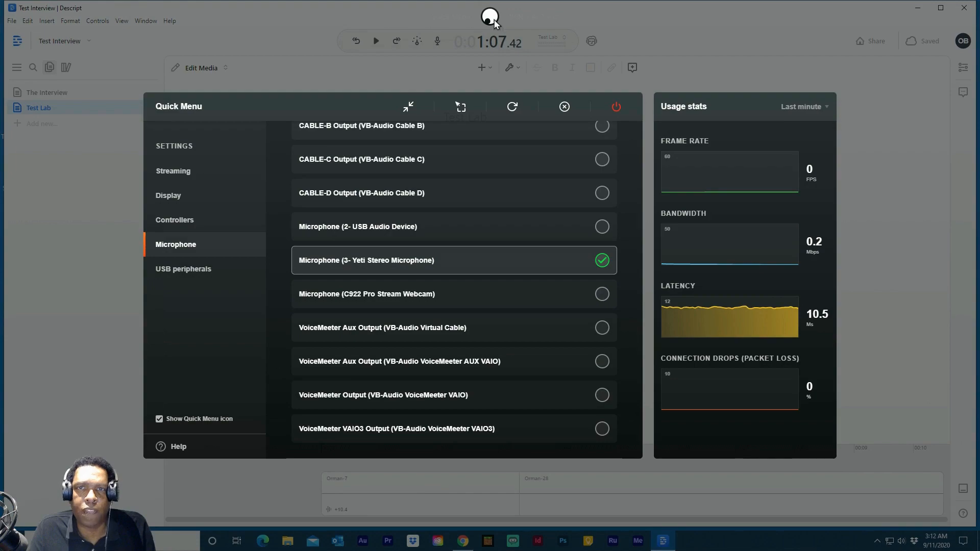
{"action": "left_click", "coordinate": [491, 18]}
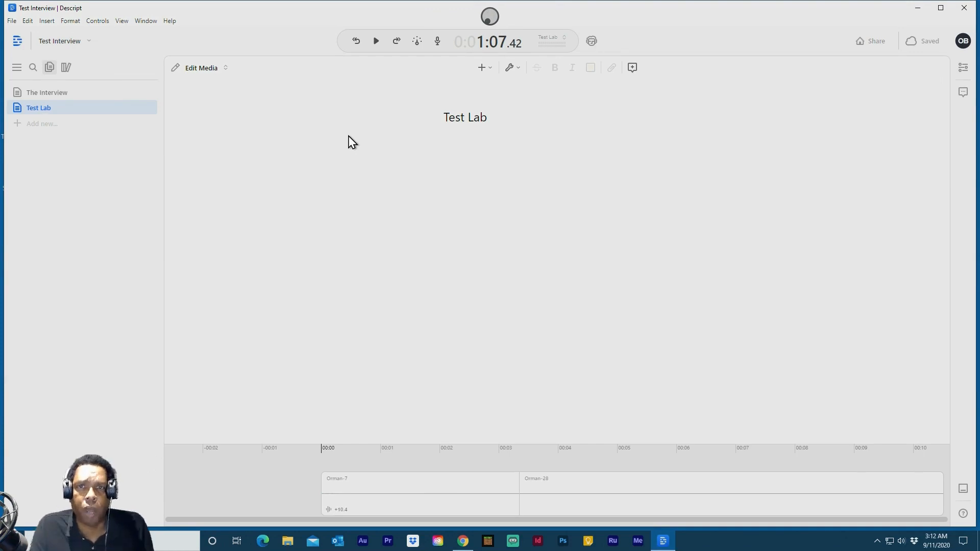
Record the opening line of the Test Lab composition: "Good afternoon the high tech nomad here and welcome to another podcast.".
{"action": "left_click", "coordinate": [464, 155]}
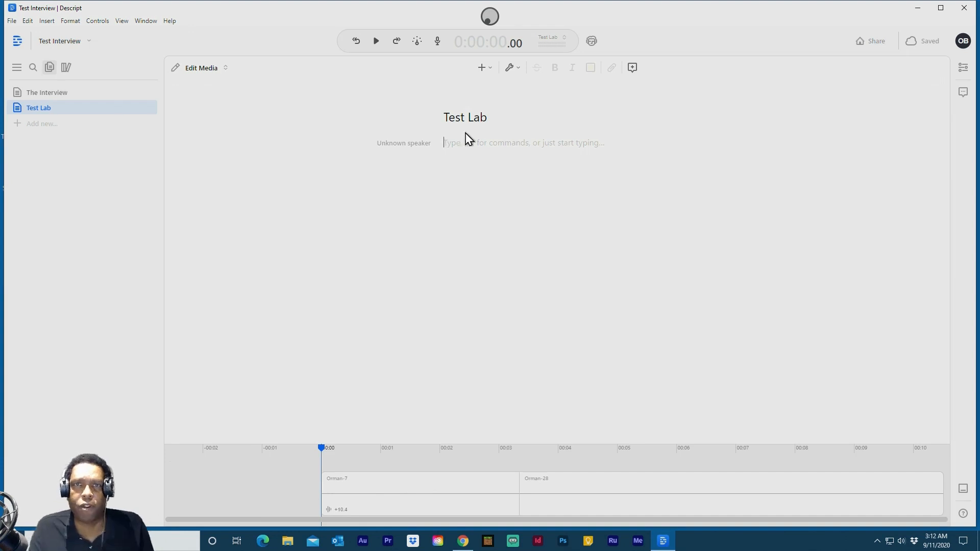
{"action": "left_click", "coordinate": [440, 41]}
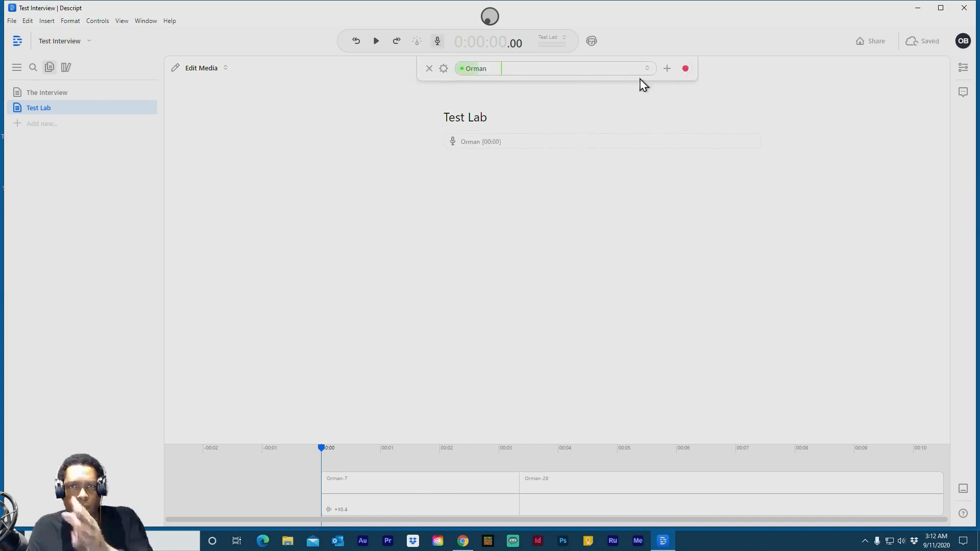
{"action": "left_click", "coordinate": [686, 69]}
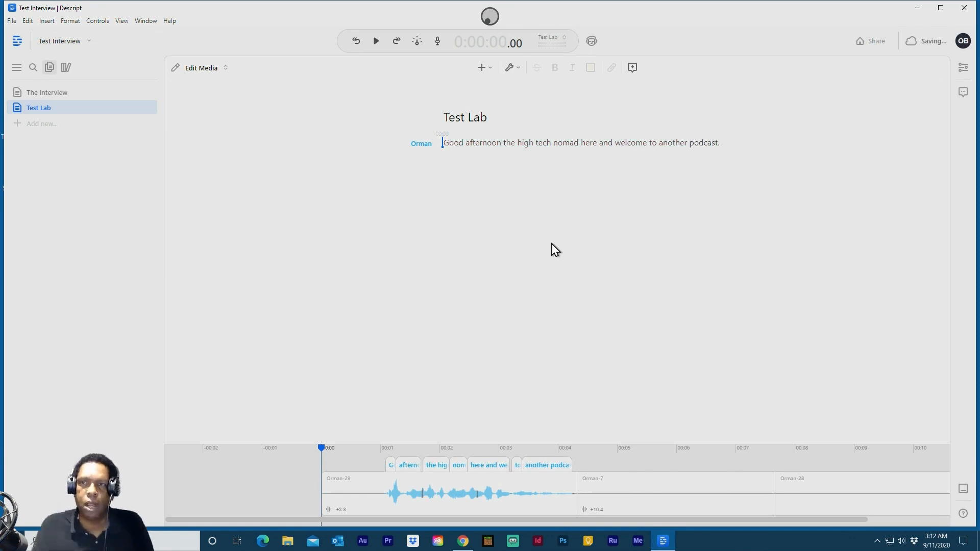
Record a second paragraph below the opening line, announcing three things to talk about today and toilets as the number two thing.
{"action": "left_click", "coordinate": [726, 147]}
{"action": "key", "text": "Return"}
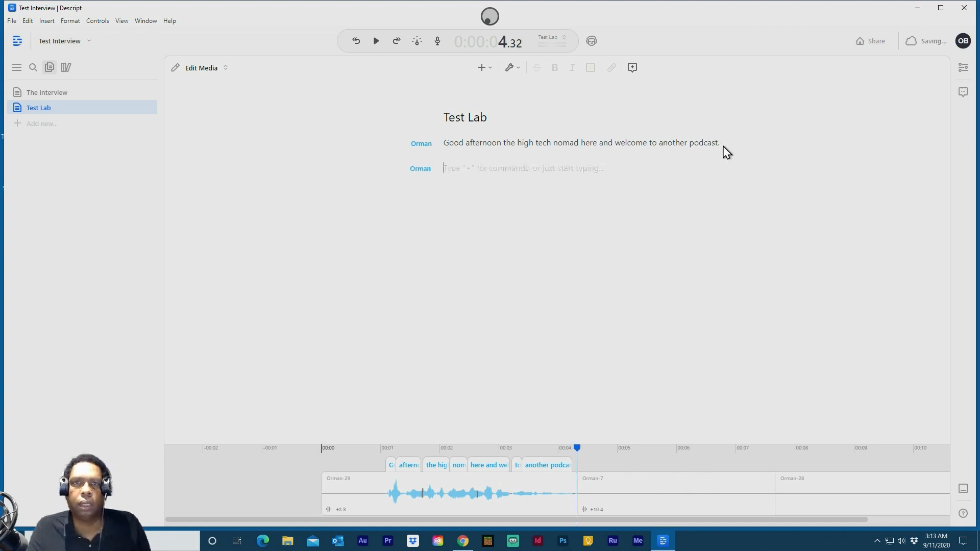
{"action": "left_click", "coordinate": [437, 45]}
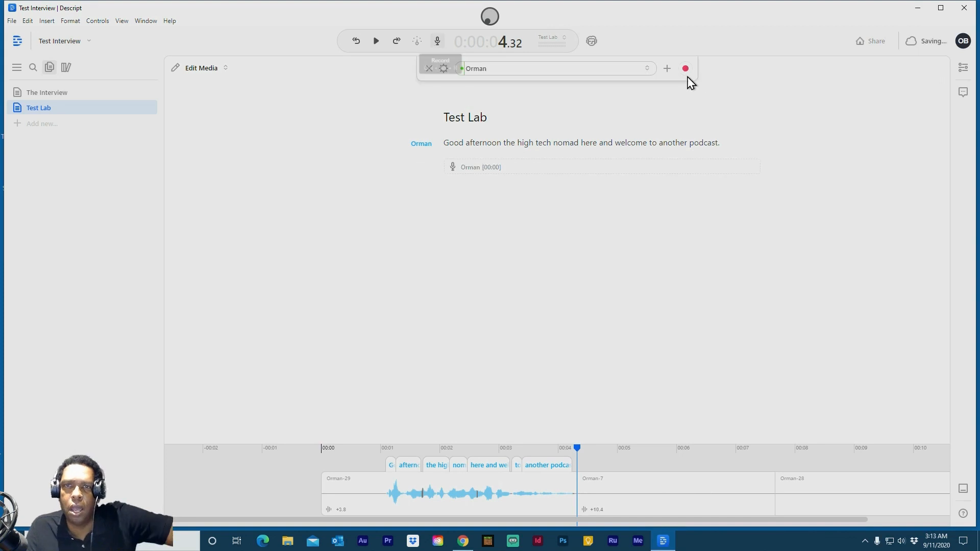
{"action": "left_click", "coordinate": [685, 69]}
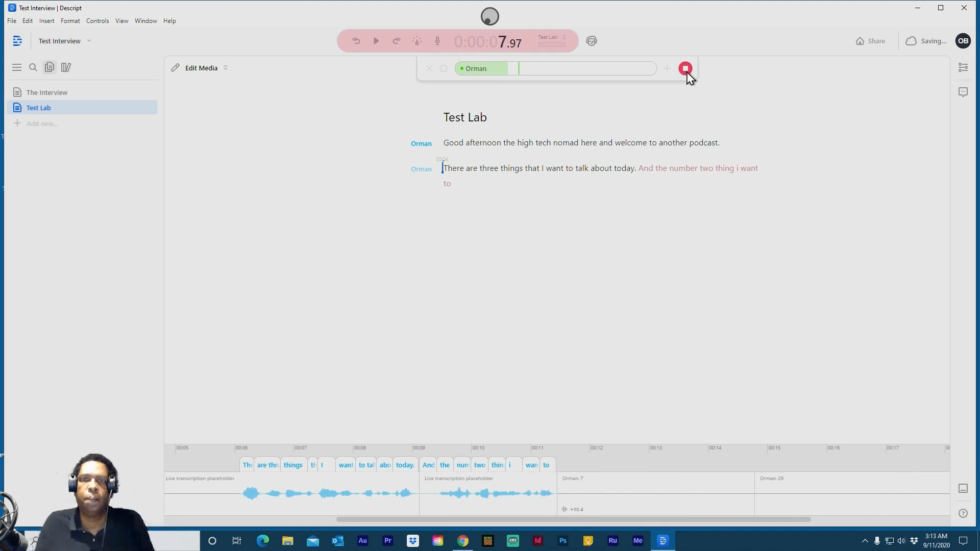
{"action": "left_click", "coordinate": [686, 70]}
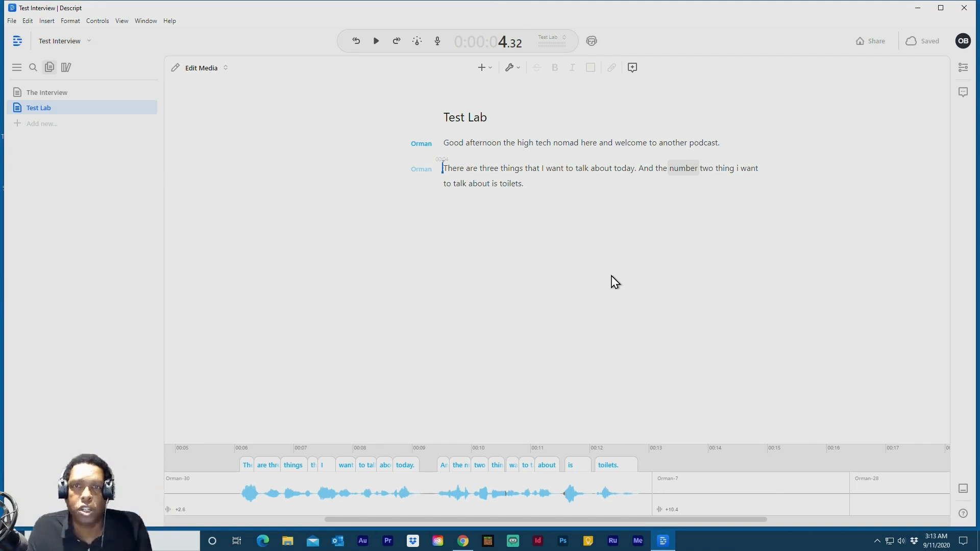
Play back the Test Lab recording from the beginning and raise the system volume.
{"action": "left_click", "coordinate": [444, 144]}
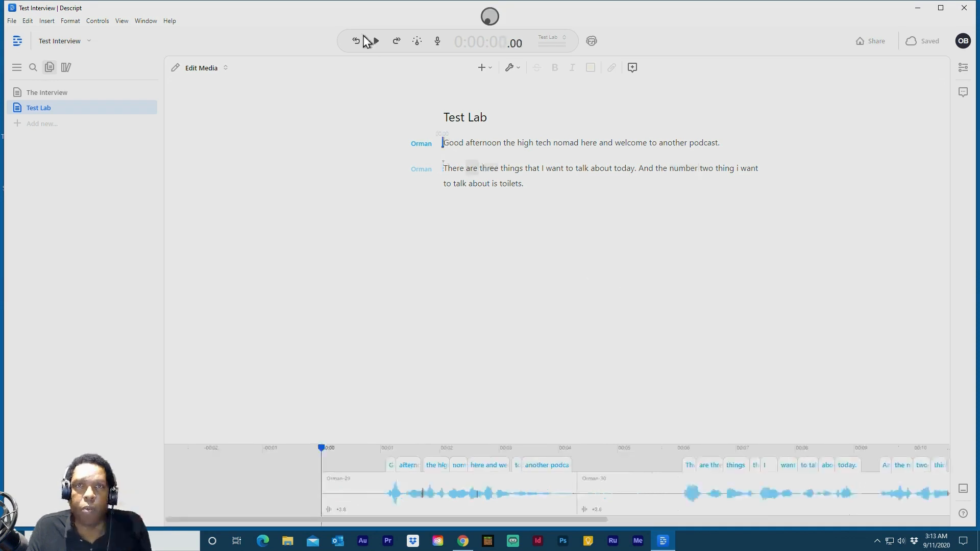
{"action": "left_click", "coordinate": [377, 44]}
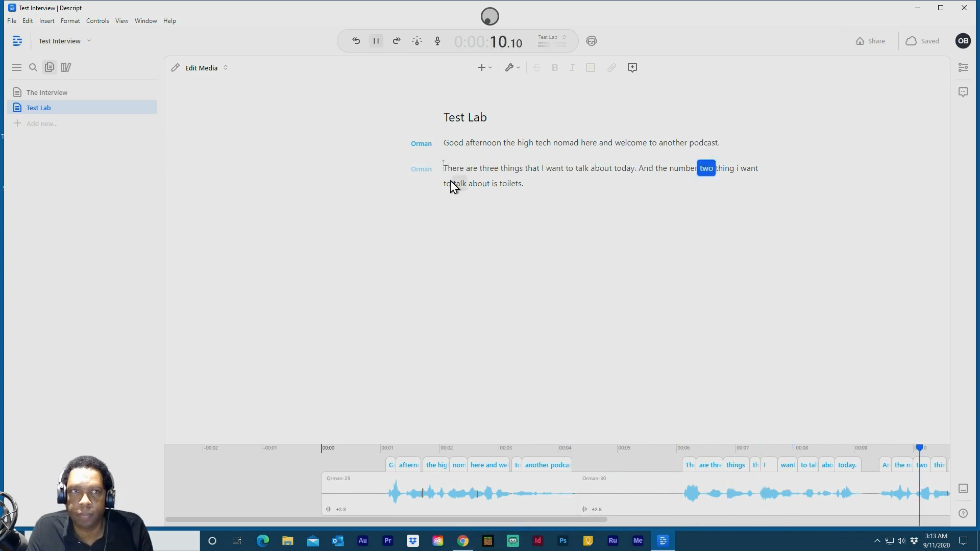
{"action": "key", "text": "XF86AudioRaiseVolume"}
{"action": "key", "text": "XF86AudioRaiseVolume"}
{"action": "key", "text": "XF86AudioRaiseVolume"}
{"action": "key", "text": "XF86AudioRaiseVolume"}
{"action": "key", "text": "XF86AudioRaiseVolume"}
{"action": "key", "text": "XF86AudioRaiseVolume"}
{"action": "key", "text": "XF86AudioRaiseVolume"}
{"action": "key", "text": "XF86AudioRaiseVolume"}
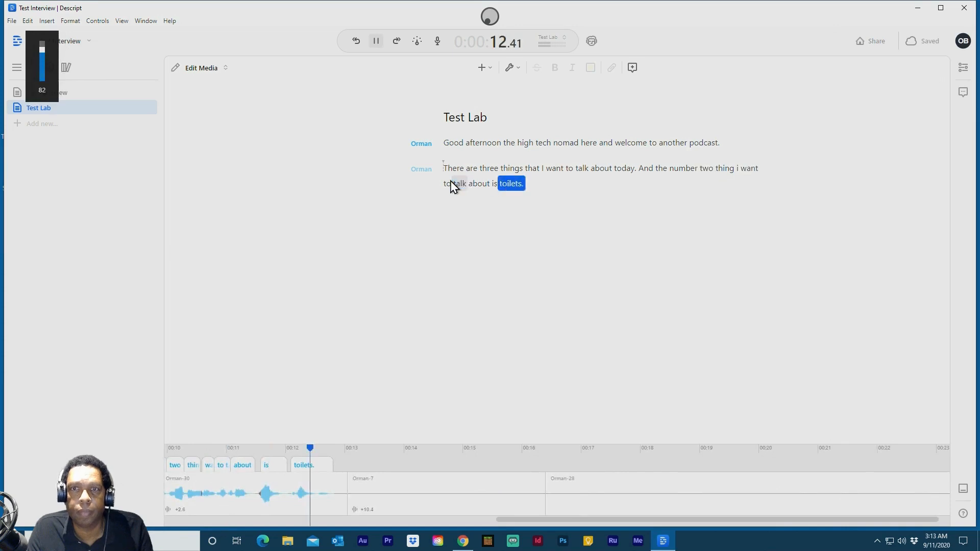
{"action": "left_click", "coordinate": [379, 45]}
{"action": "key", "text": "XF86AudioRaiseVolume"}
{"action": "key", "text": "XF86AudioRaiseVolume"}
{"action": "key", "text": "XF86AudioRaiseVolume"}
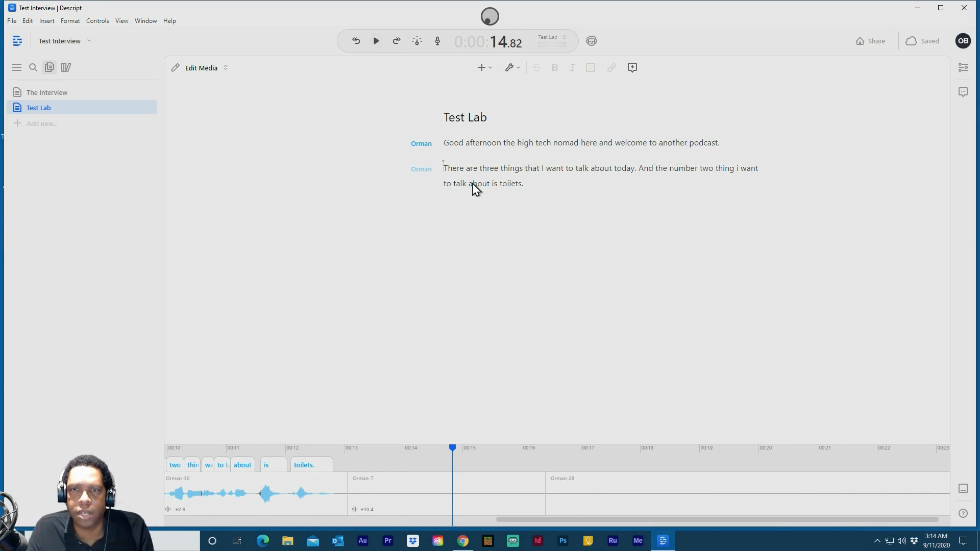
Replace the word "three" in "There are three things" with an Overdub of "two".
{"action": "left_click", "coordinate": [481, 169]}
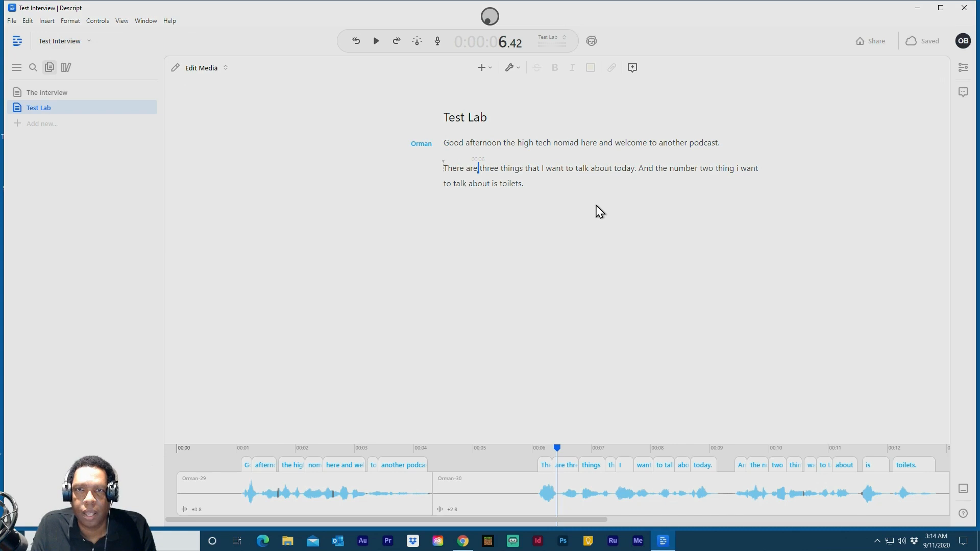
{"action": "key", "text": "ctrl+shift+Right"}
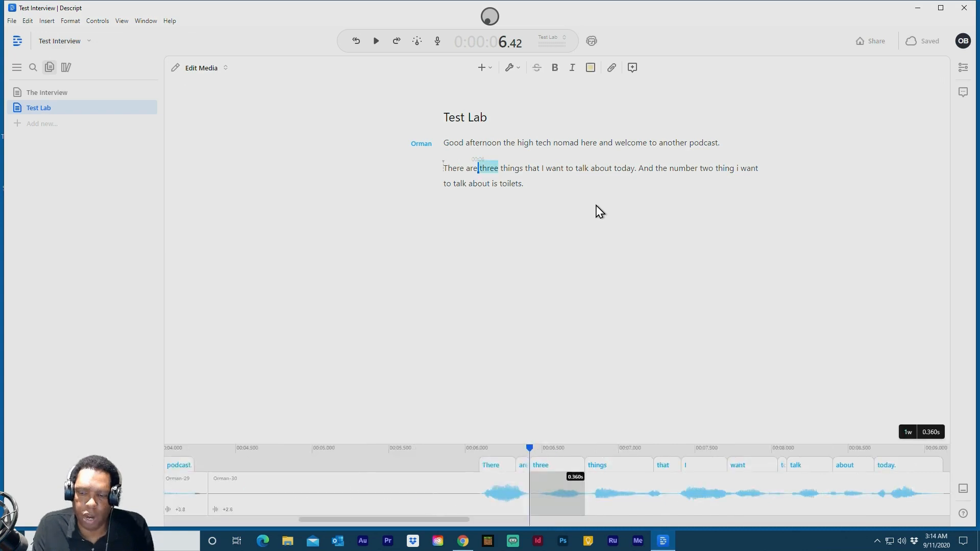
{"action": "type", "text": "+"}
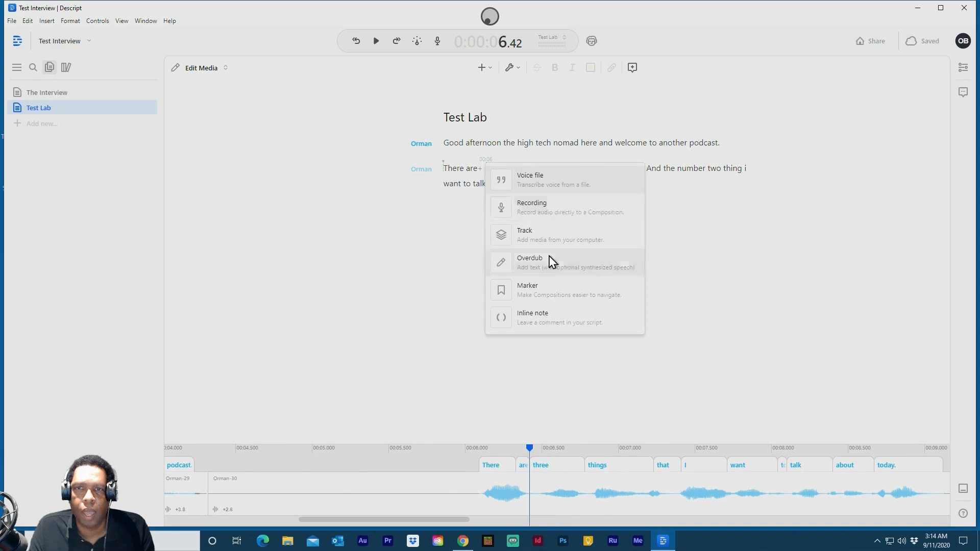
{"action": "left_click", "coordinate": [551, 261]}
{"action": "type", "text": "tw"}
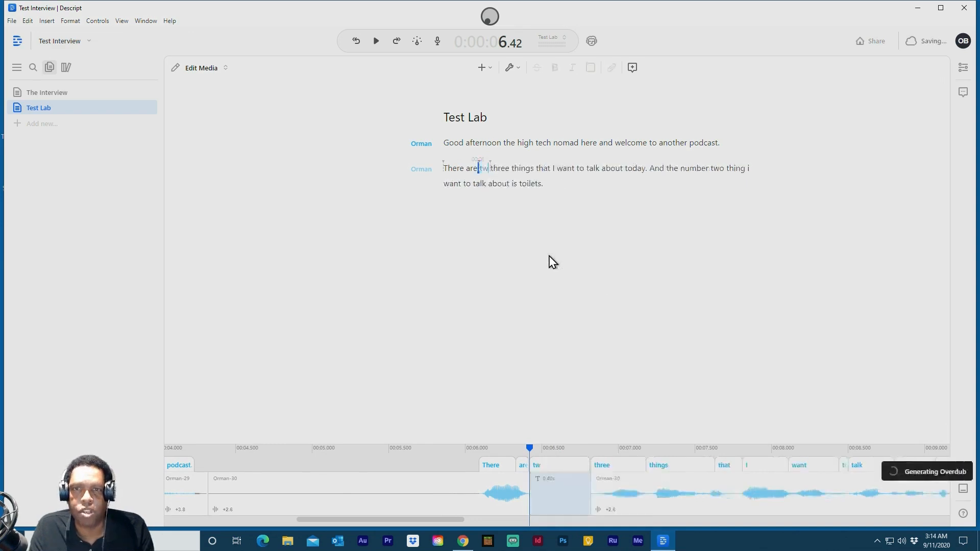
{"action": "type", "text": "o"}
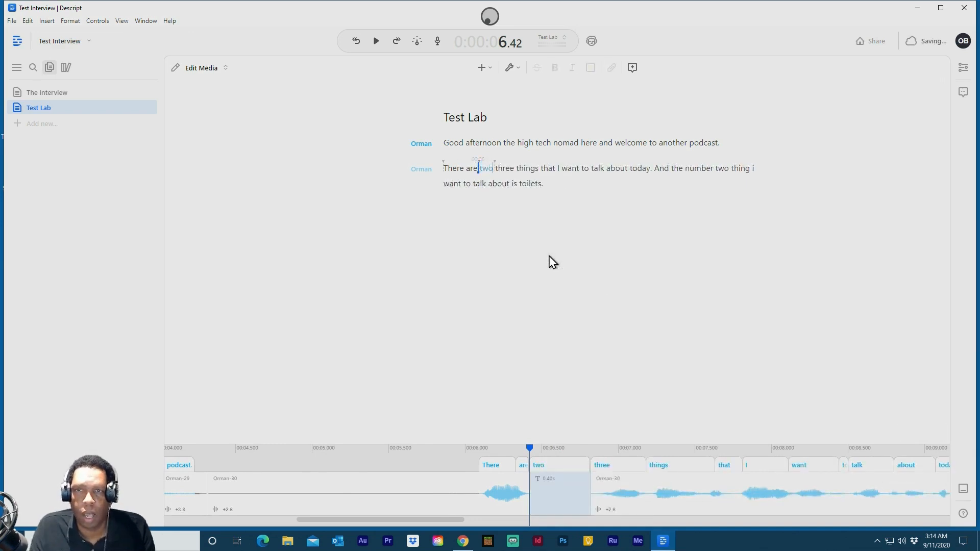
{"action": "key", "text": "Return"}
{"action": "key", "text": "ctrl+shift+Right"}
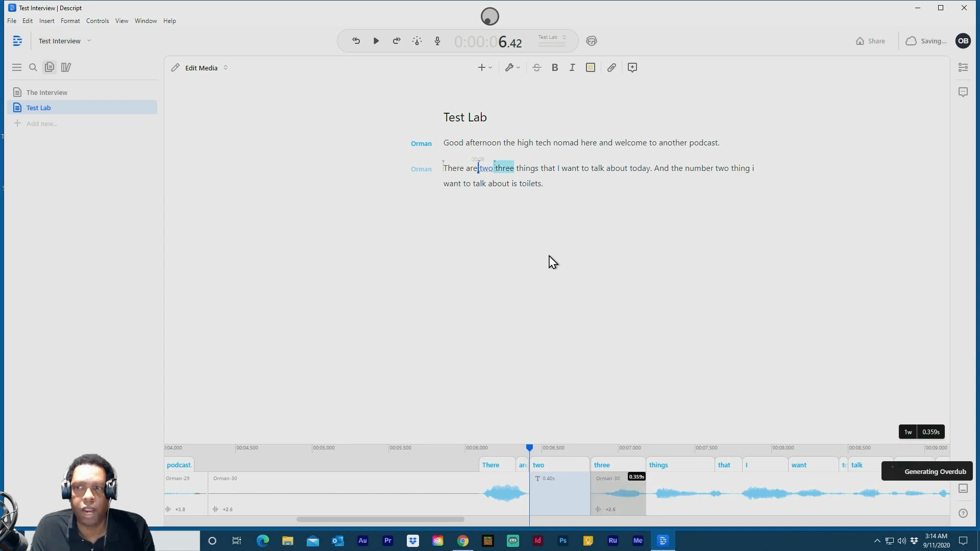
{"action": "key", "text": "BackSpace"}
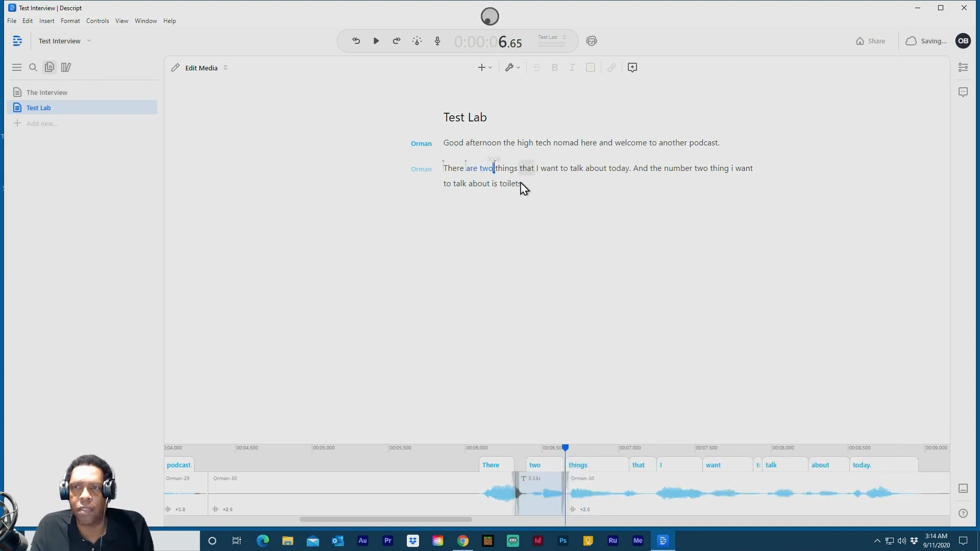
Replace the word "two" in "the number two thing" with an Overdub of "one".
{"action": "double_click", "coordinate": [705, 169]}
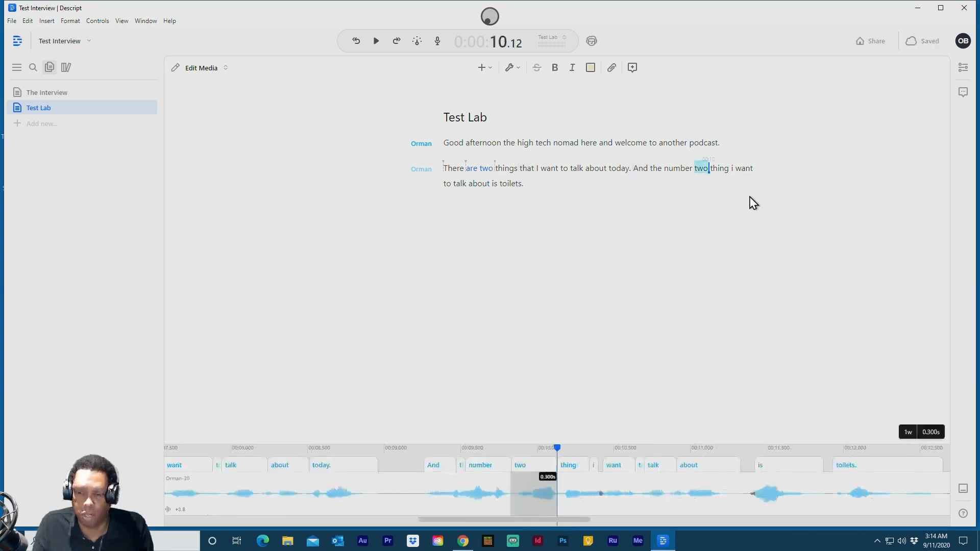
{"action": "type", "text": "+"}
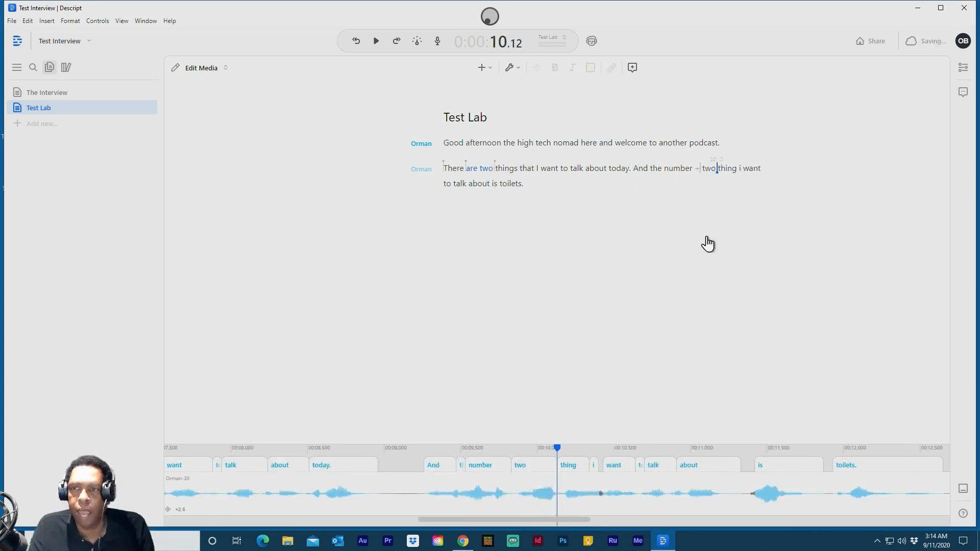
{"action": "left_click", "coordinate": [760, 266]}
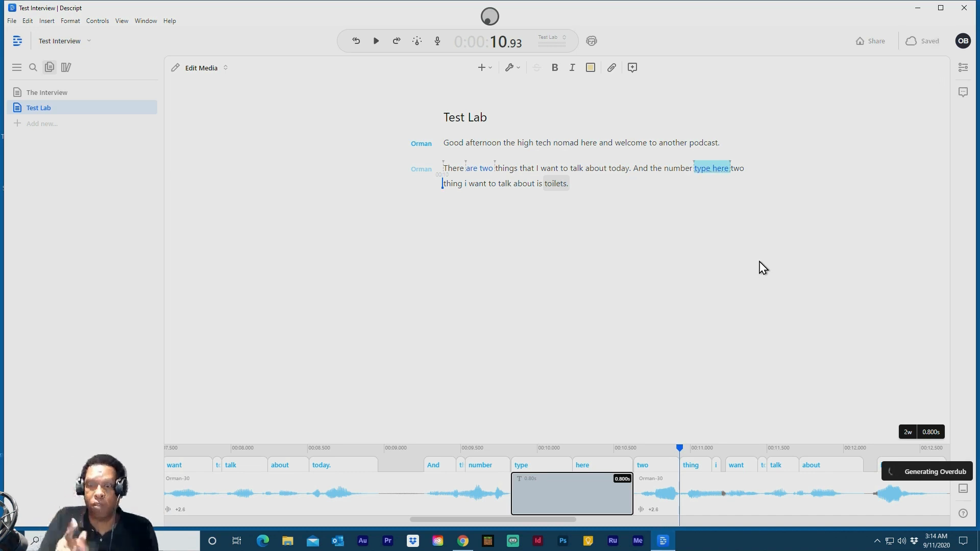
{"action": "type", "text": "one"}
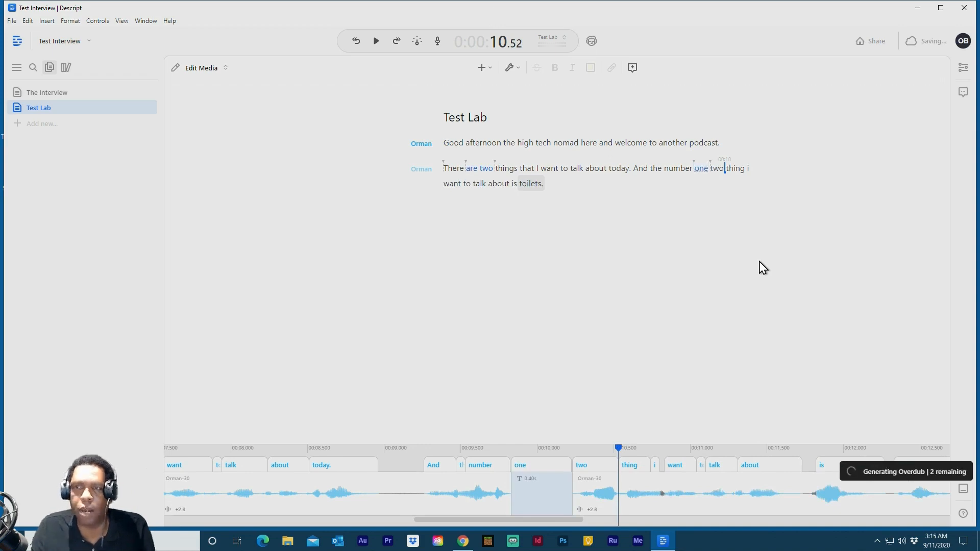
{"action": "key", "text": "ctrl+shift+Left"}
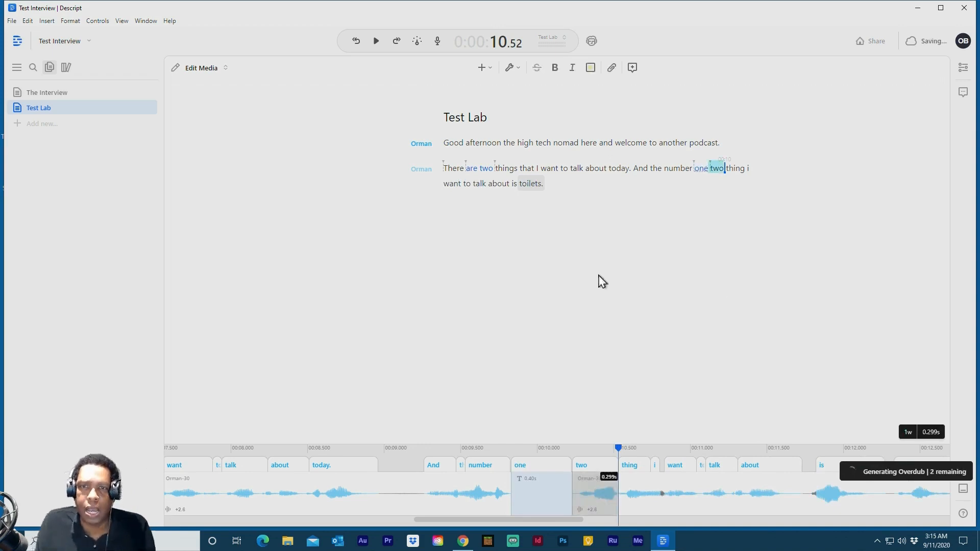
{"action": "key", "text": "BackSpace"}
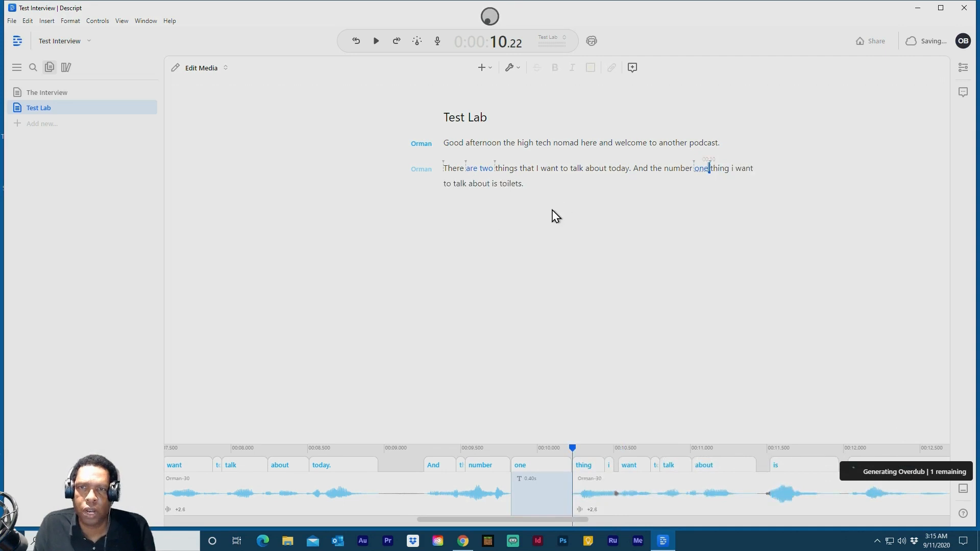
Replace the word "toilets" at the end of the second paragraph with an Overdub of "my new samsung galaxy note 20 ultra.".
{"action": "key", "text": "Down"}
{"action": "key", "text": "ctrl+Left"}
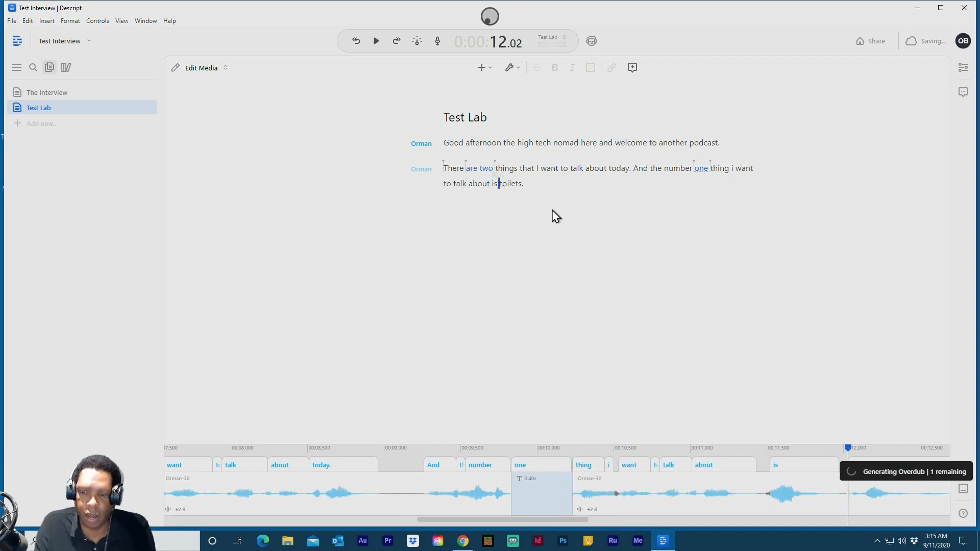
{"action": "key", "text": "ctrl+shift+Right"}
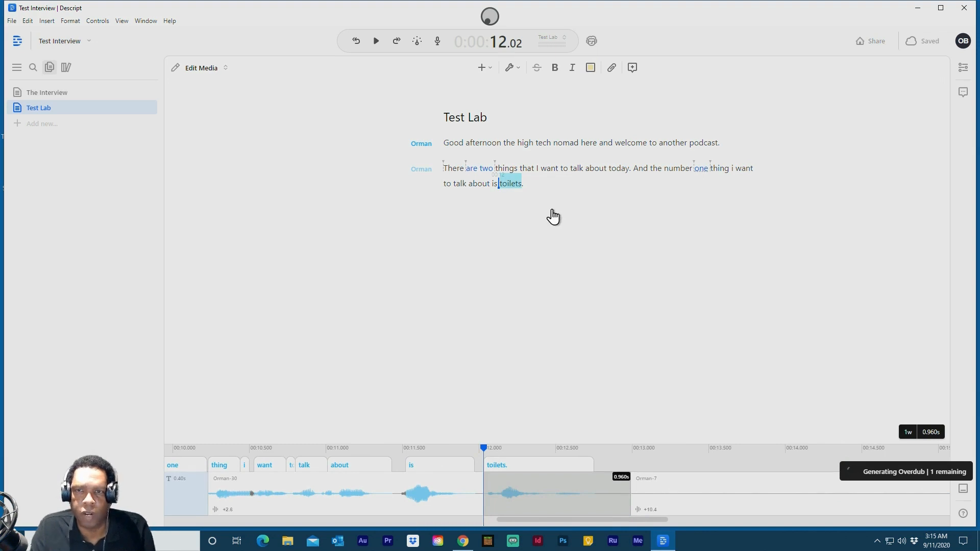
{"action": "key", "text": "slash"}
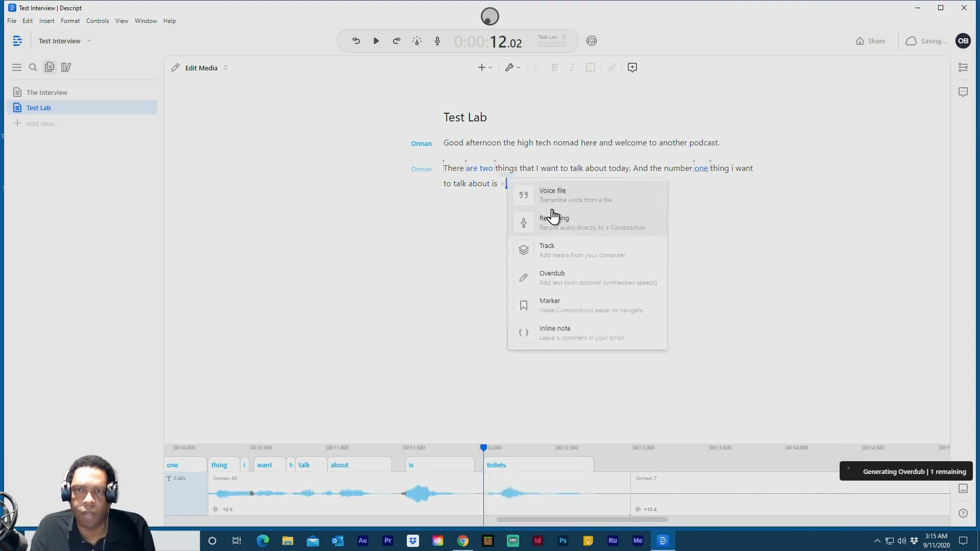
{"action": "left_click", "coordinate": [552, 277]}
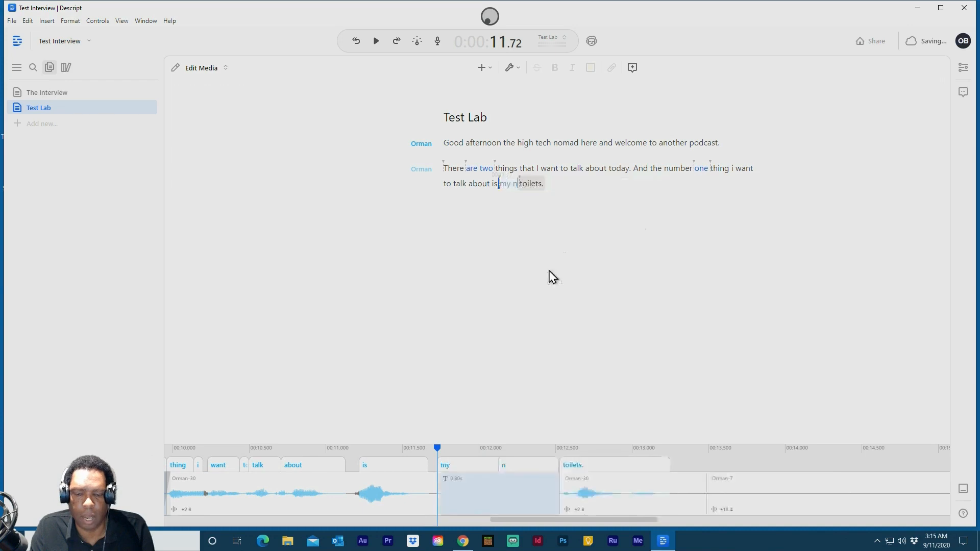
{"action": "type", "text": "ew samsung"}
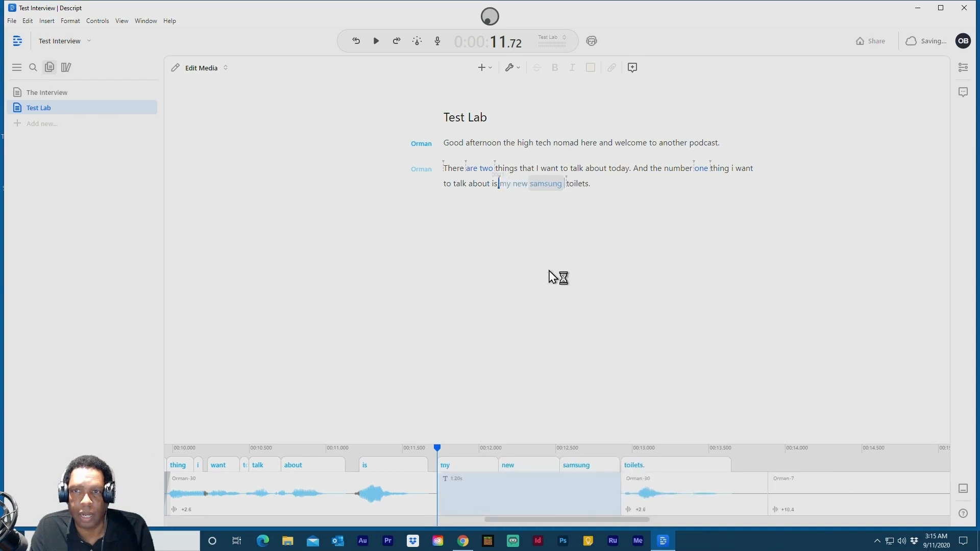
{"action": "type", "text": " galaxay"}
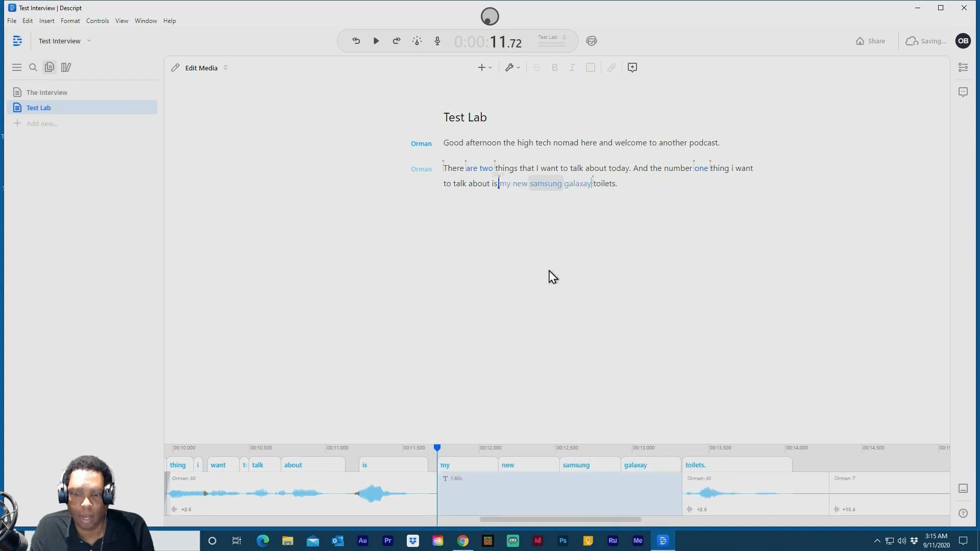
{"action": "key", "text": "BackSpace"}
{"action": "key", "text": "BackSpace"}
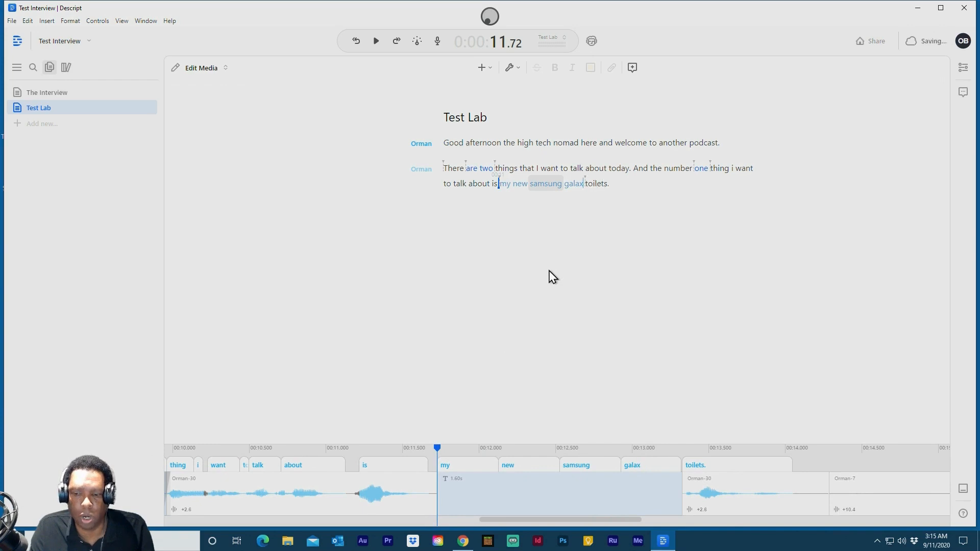
{"action": "type", "text": "y no"}
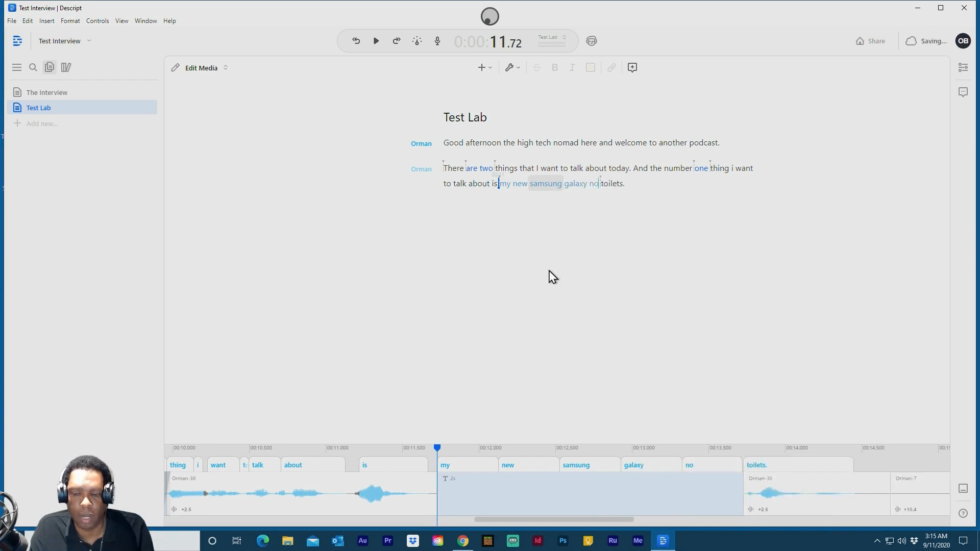
{"action": "type", "text": "te "}
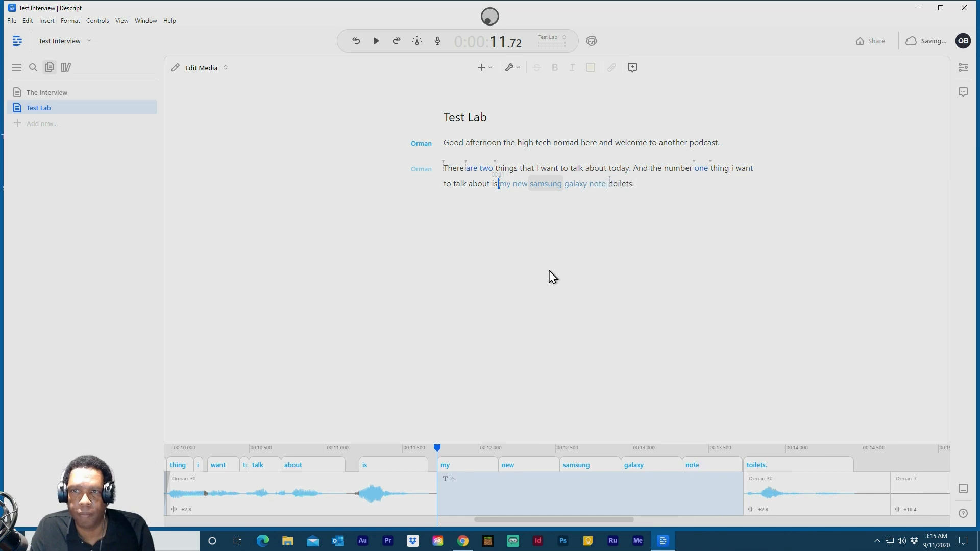
{"action": "type", "text": "20 ultr "}
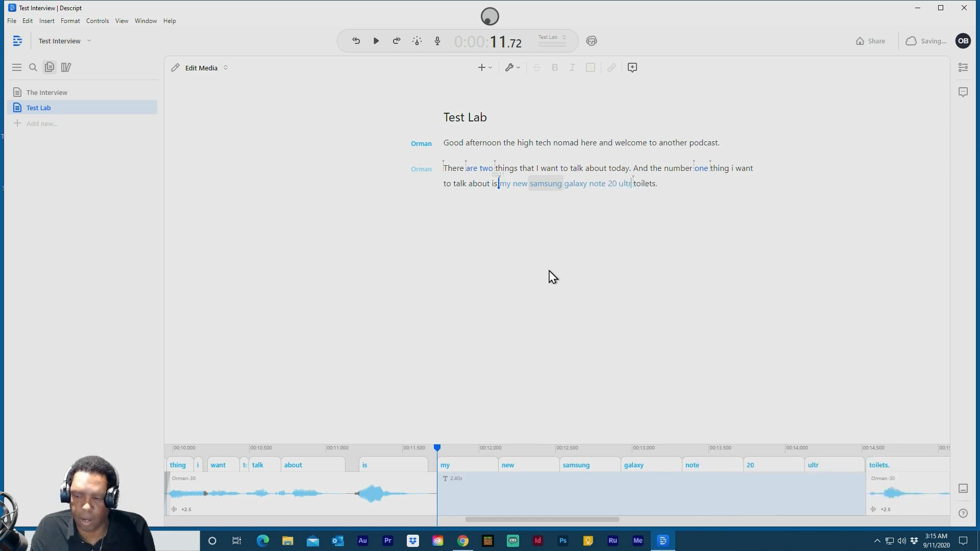
{"action": "type", "text": "a."}
{"action": "key", "text": "Return"}
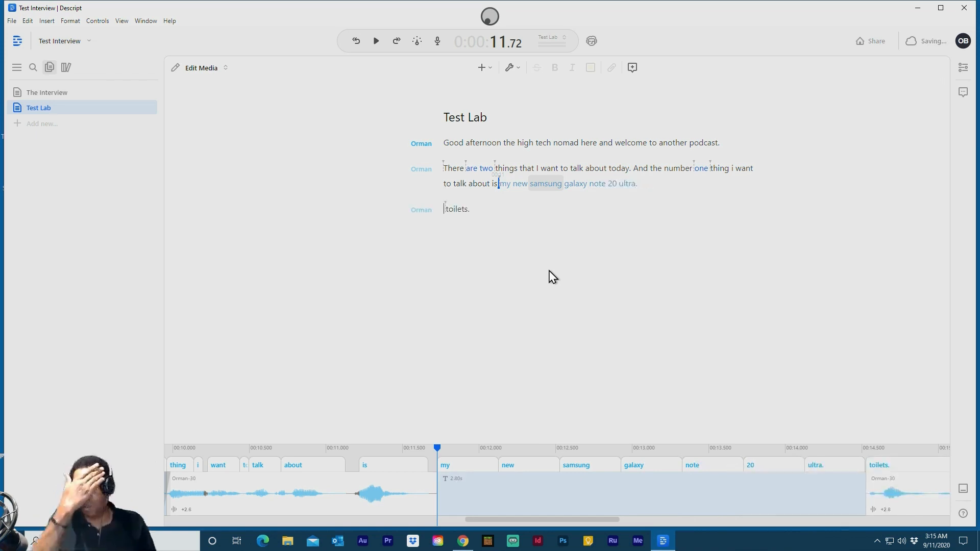
{"action": "key", "text": "Delete"}
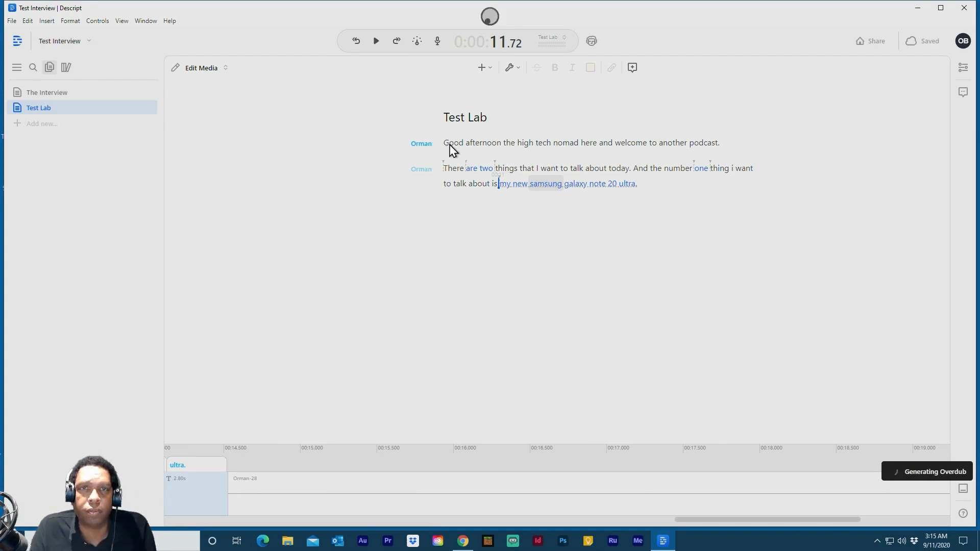
Play back the edited recording from the beginning and bring up the system volume control.
{"action": "left_click", "coordinate": [377, 41]}
{"action": "left_click", "coordinate": [378, 41]}
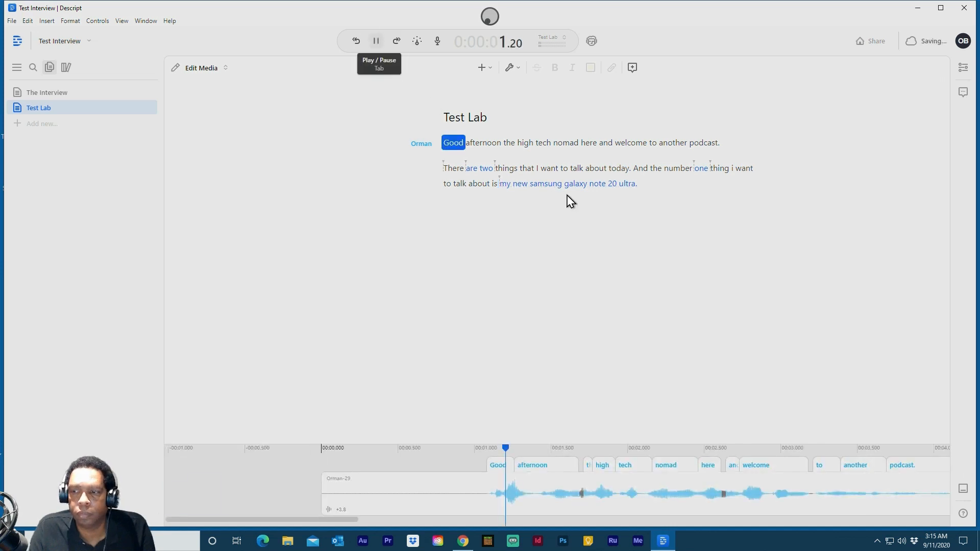
{"action": "left_click", "coordinate": [902, 542]}
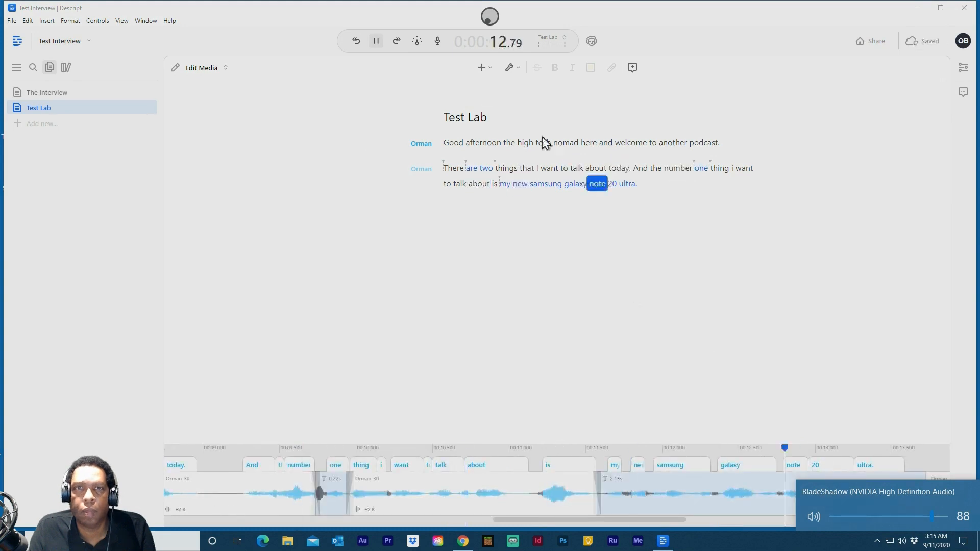
{"action": "left_click", "coordinate": [375, 45]}
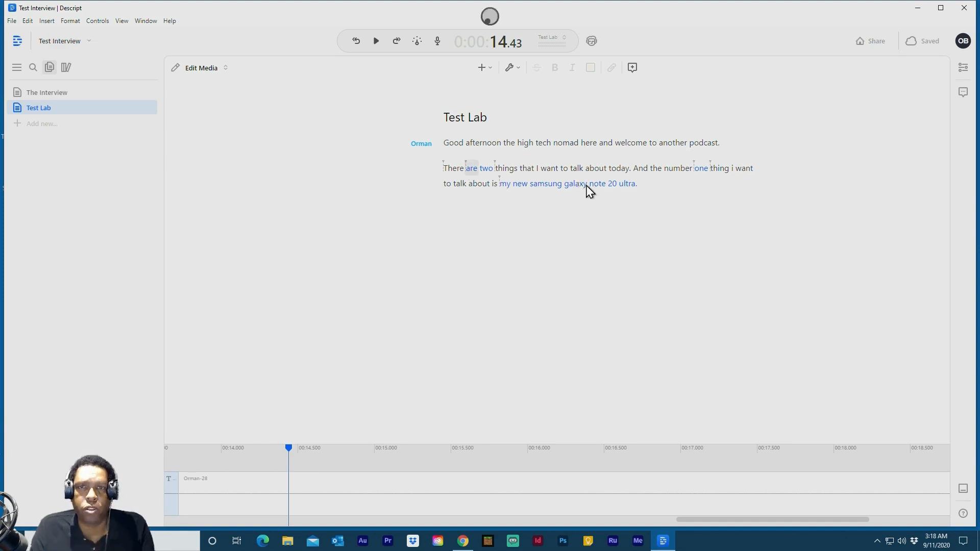
Assign the Henry stock voice to both paragraphs, in the Formal style for the first and Formal 2 for the second.
{"action": "left_click", "coordinate": [428, 146]}
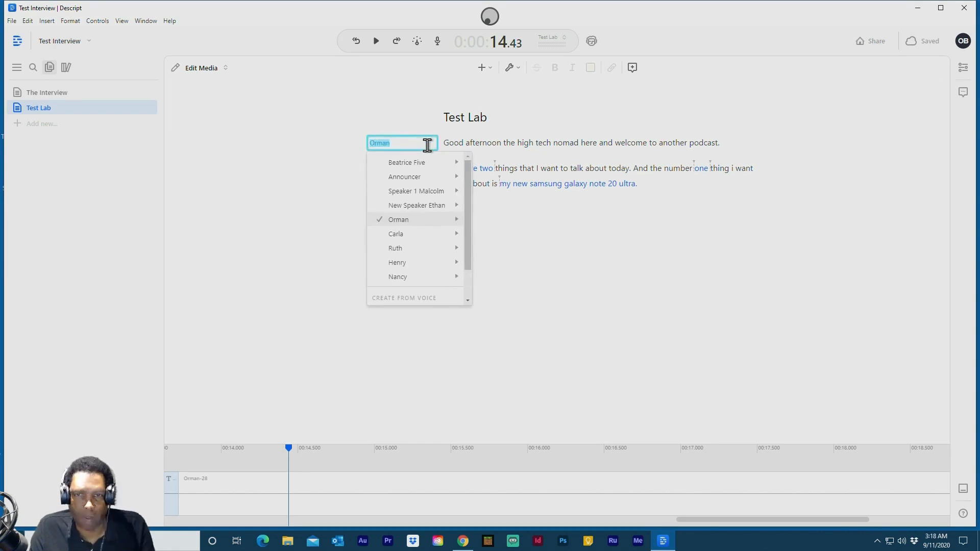
{"action": "mouse_move", "coordinate": [426, 211]}
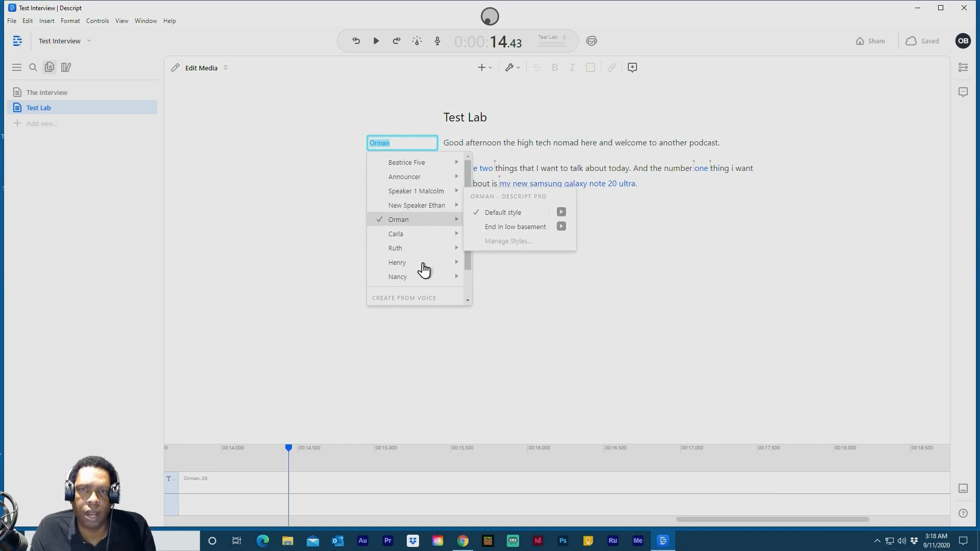
{"action": "mouse_move", "coordinate": [451, 263]}
{"action": "left_click", "coordinate": [495, 256]}
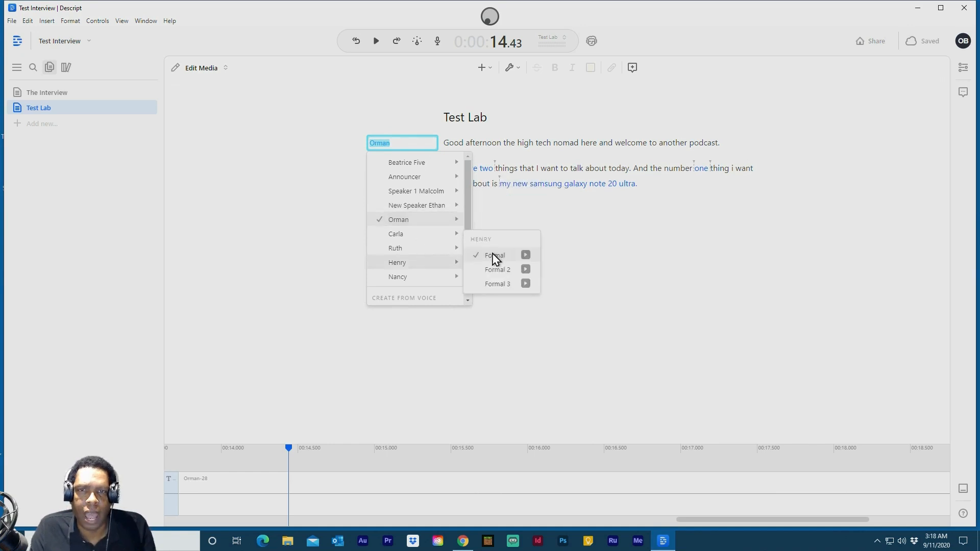
{"action": "left_click", "coordinate": [429, 168]}
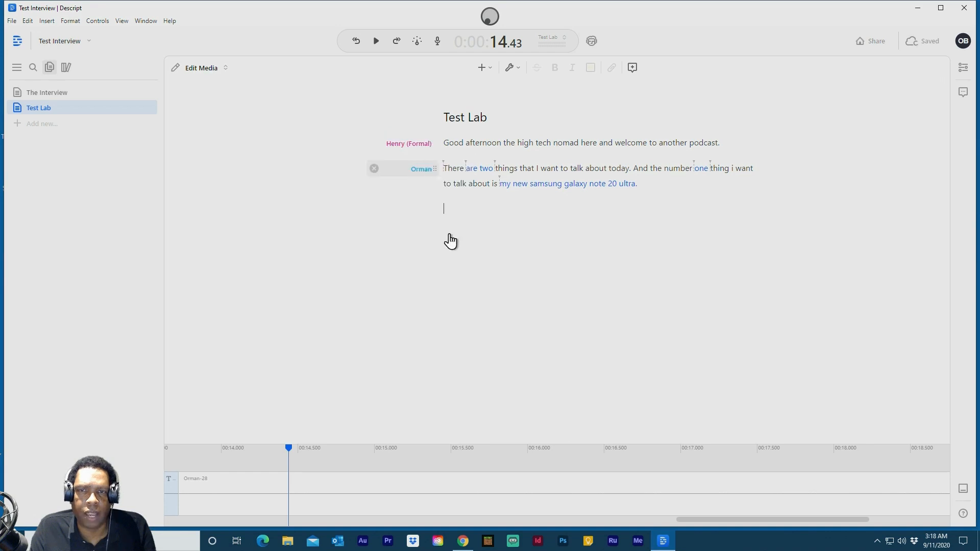
{"action": "mouse_move", "coordinate": [426, 278]}
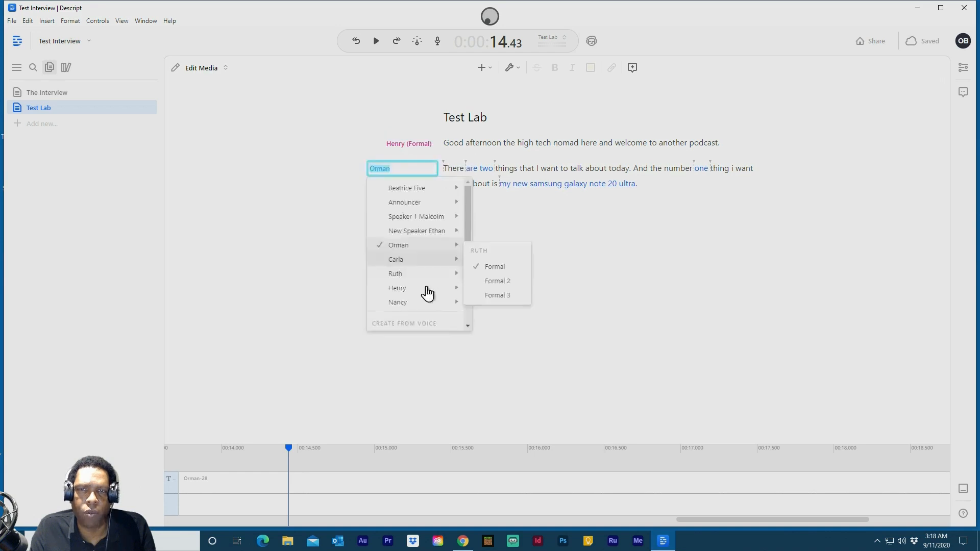
{"action": "left_click", "coordinate": [499, 298]}
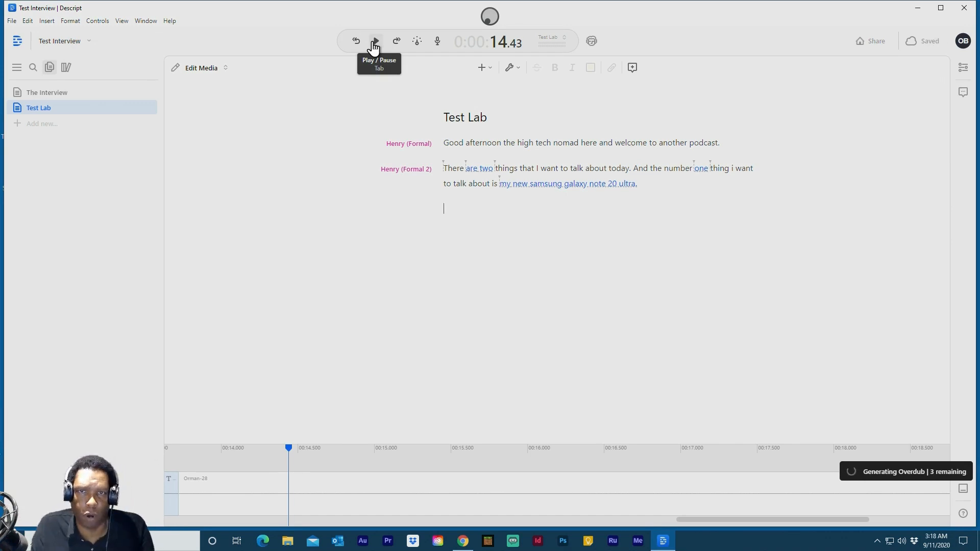
Play back the script from the beginning with the Henry voice assigned to both paragraphs.
{"action": "left_click", "coordinate": [444, 145]}
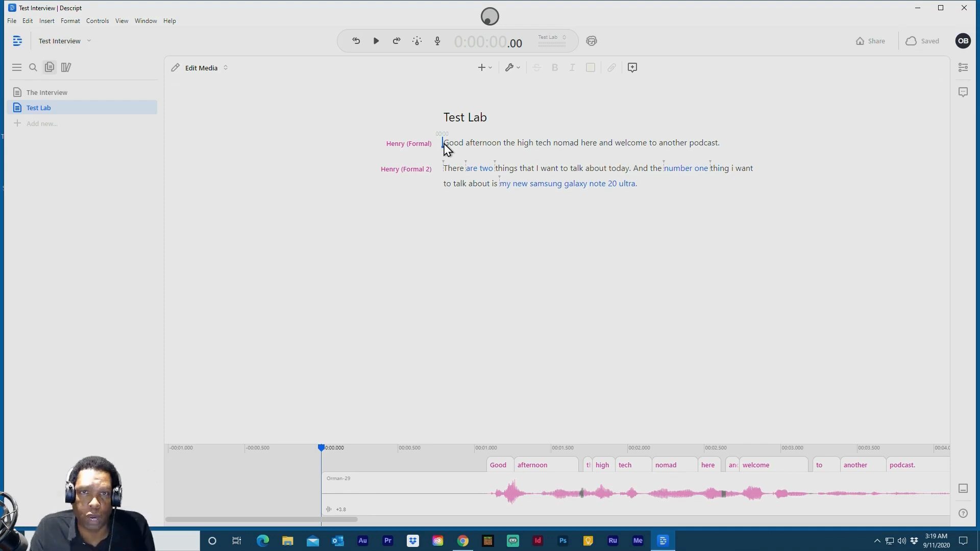
{"action": "left_click", "coordinate": [375, 42]}
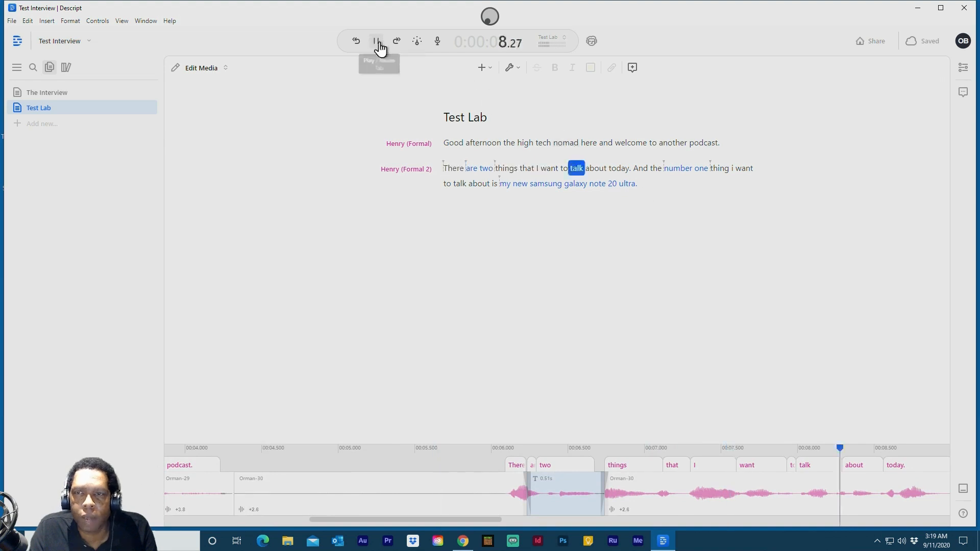
Try to convert the script by copying both paragraphs, deleting them and pasting them back under the Henry voice.
{"action": "left_click_drag", "start_coordinate": [639, 184], "coordinate": [443, 146]}
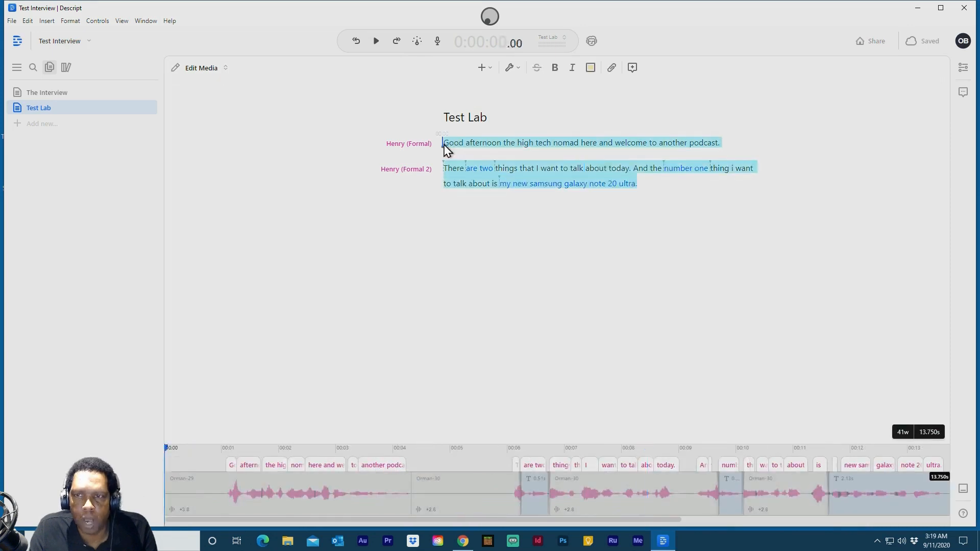
{"action": "key", "text": "ctrl+c"}
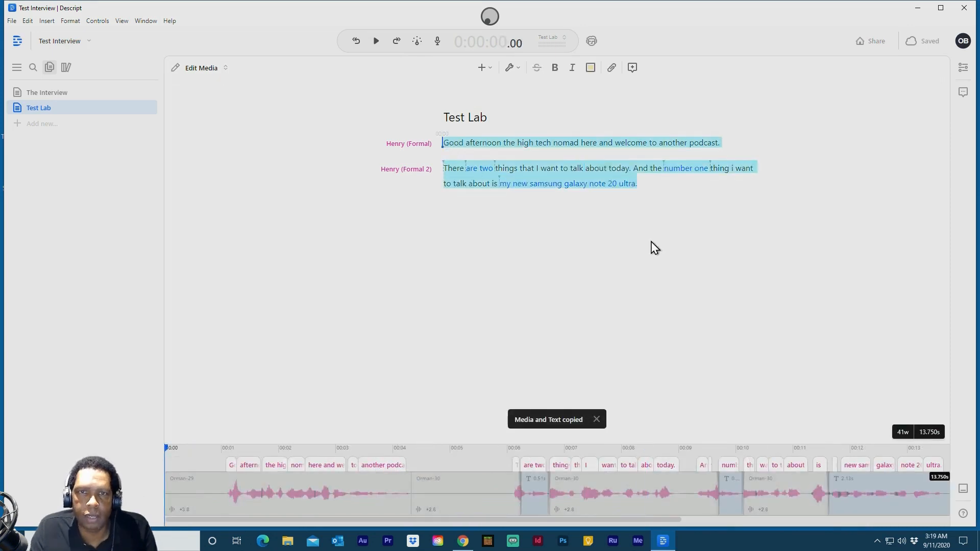
{"action": "key", "text": "Delete"}
{"action": "left_click", "coordinate": [425, 141]}
{"action": "mouse_move", "coordinate": [408, 262]}
{"action": "left_click", "coordinate": [500, 257]}
{"action": "key", "text": "ctrl+v"}
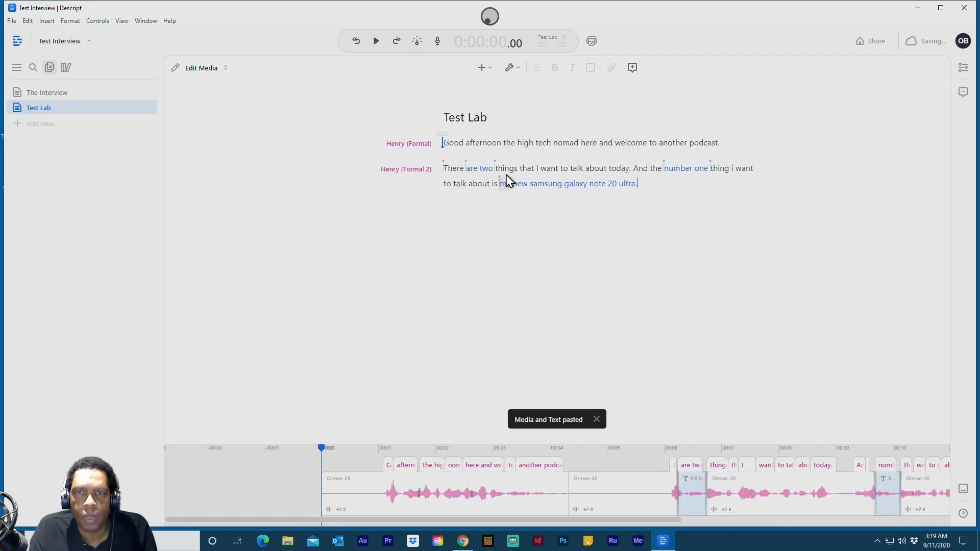
Replace the recorded script with Henry (Formal 2) Overdub text reading "good afternoon the high tech nomad here and welcome to another podcast.".
{"action": "left_click", "coordinate": [449, 211]}
{"action": "type", "text": "Good afternoon the hihg"}
{"action": "key", "text": "BackSpace"}
{"action": "key", "text": "BackSpace"}
{"action": "type", "text": "gh tech nomad here and welcome to another podcast."}
Add a second Overdub paragraph announcing two things to talk about today, with number one being "the new samsung galaxy note 20 ultra.".
{"action": "key", "text": "Return"}
{"action": "type", "text": "There are two things that I want to talk about today and the number one this I want to talk about is the new samsung galaxy note 20 ultra."}
{"action": "key", "text": "Return"}
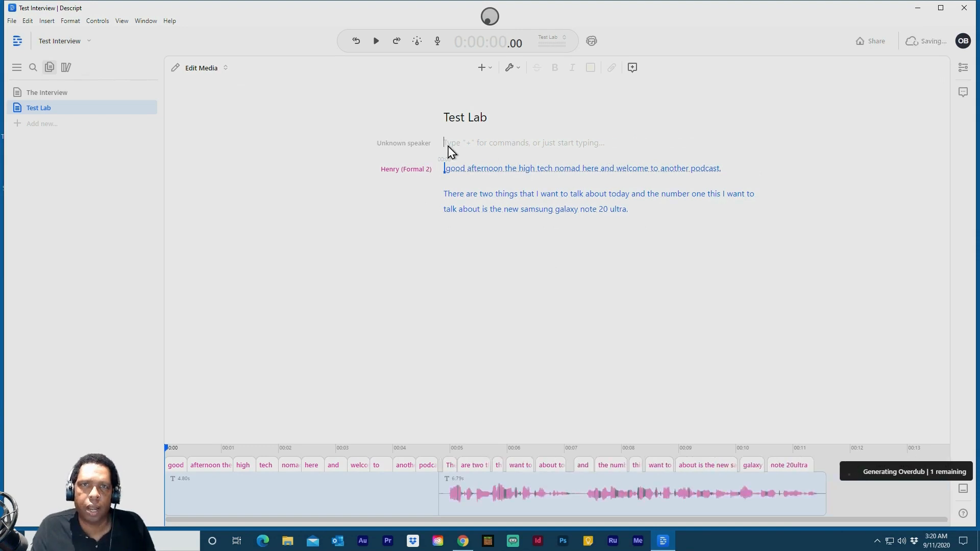
Play back the fully generated Overdub script from the beginning and stop it in the first paragraph.
{"action": "left_click", "coordinate": [379, 42]}
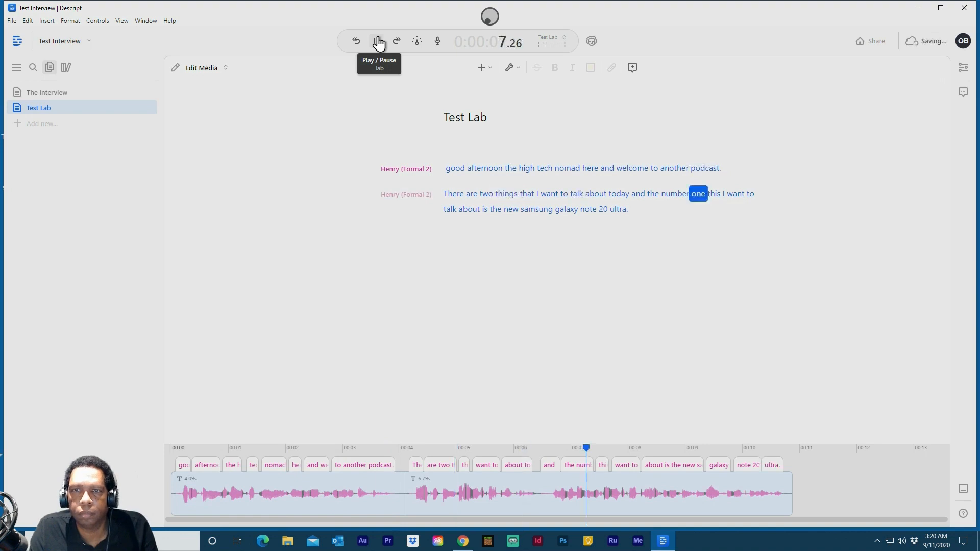
{"action": "left_click", "coordinate": [378, 42]}
{"action": "left_click", "coordinate": [374, 43]}
{"action": "left_click", "coordinate": [374, 44]}
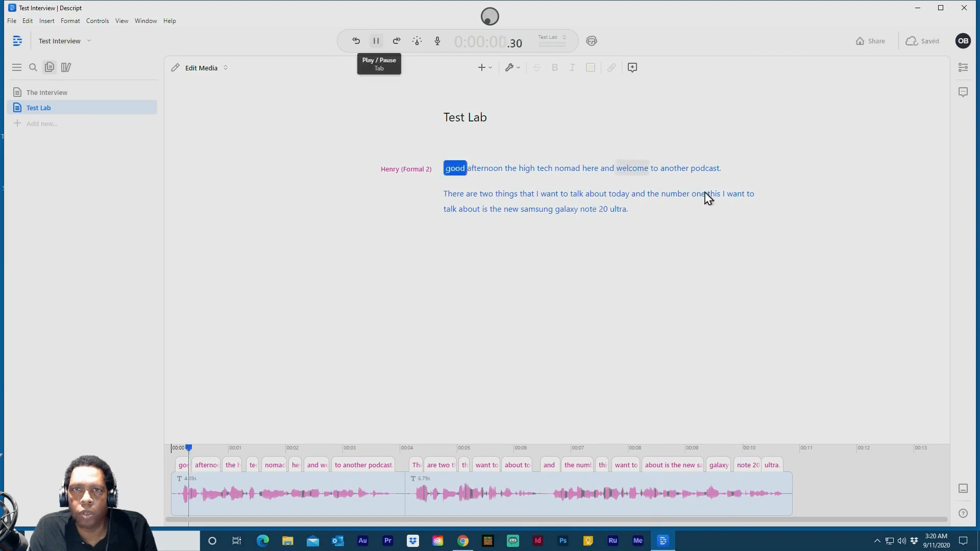
{"action": "left_click", "coordinate": [378, 43]}
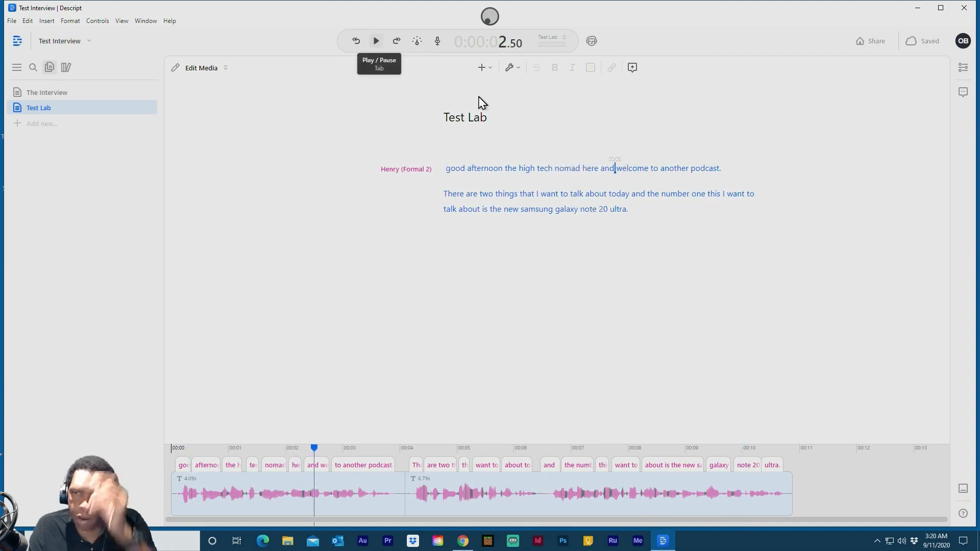
Replace the word "this" after "number one" in the second paragraph with "things that".
{"action": "left_click", "coordinate": [709, 194]}
{"action": "type", "text": "things"}
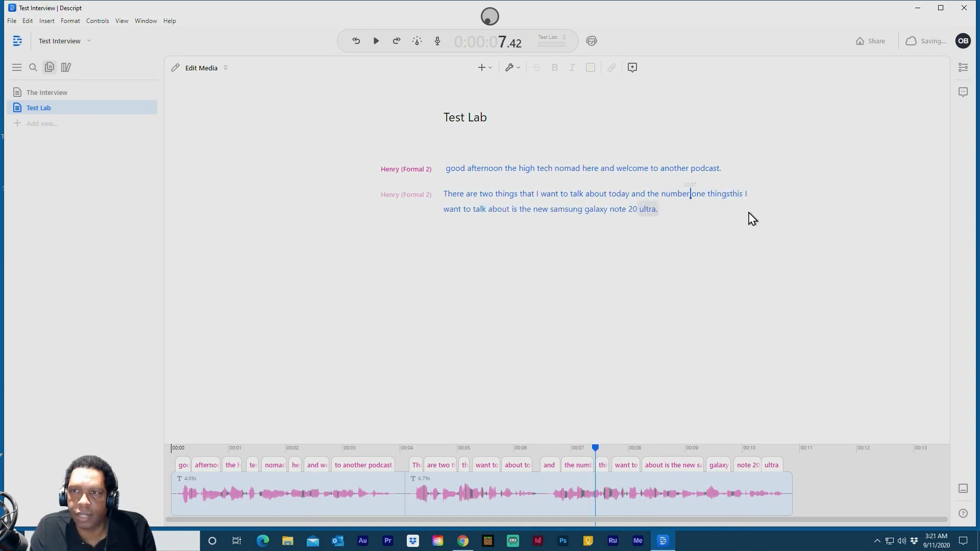
{"action": "type", "text": " that"}
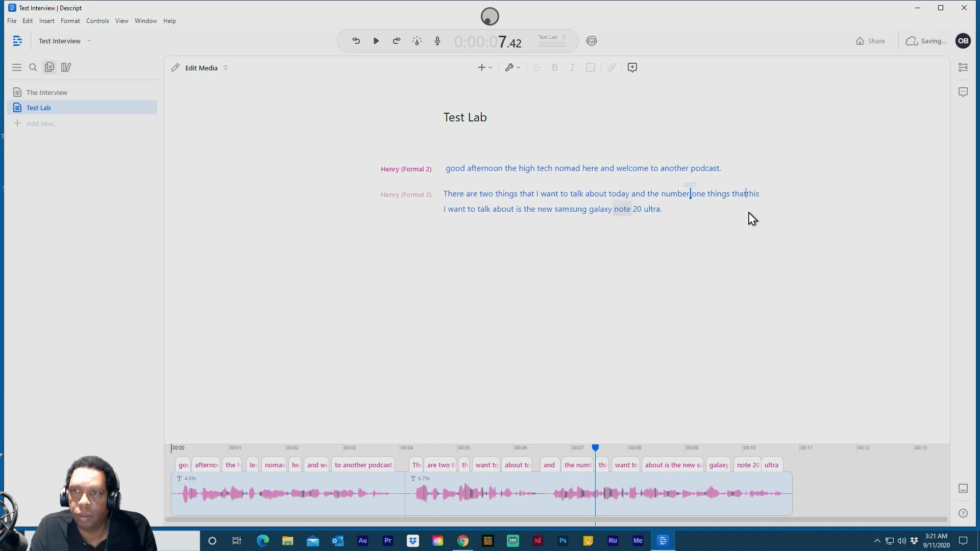
{"action": "key", "text": "ctrl+shift+Right"}
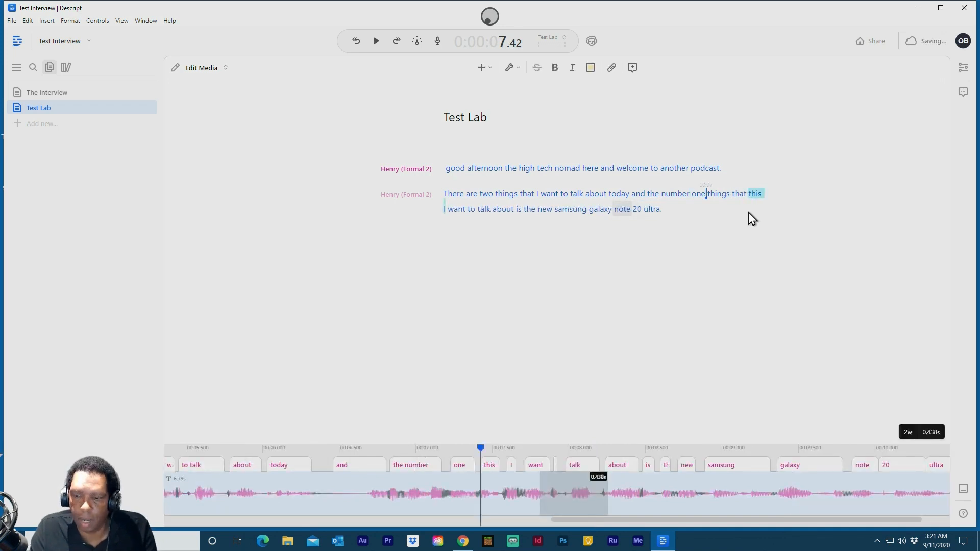
{"action": "key", "text": "BackSpace"}
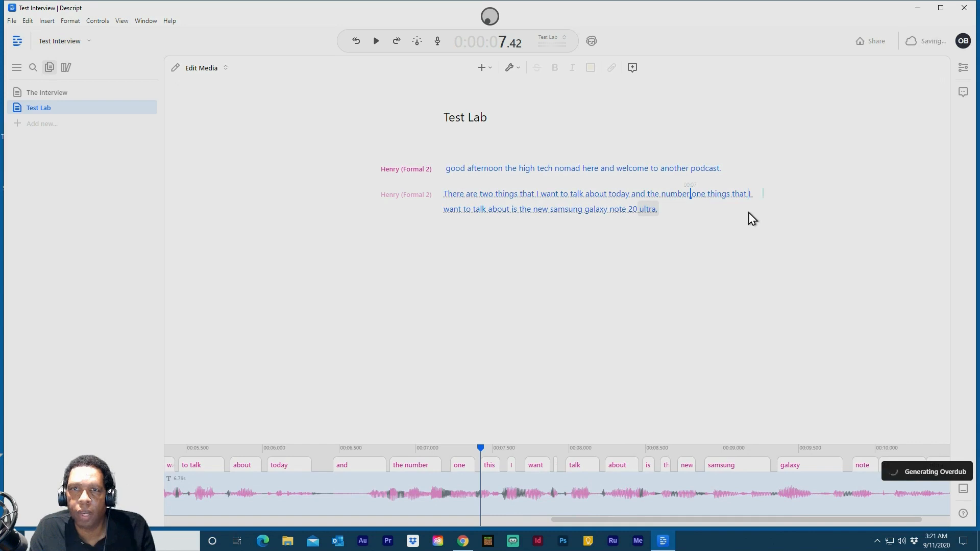
Play the regenerated Test Lab script from the beginning and pause it within the first paragraph.
{"action": "left_click", "coordinate": [445, 172]}
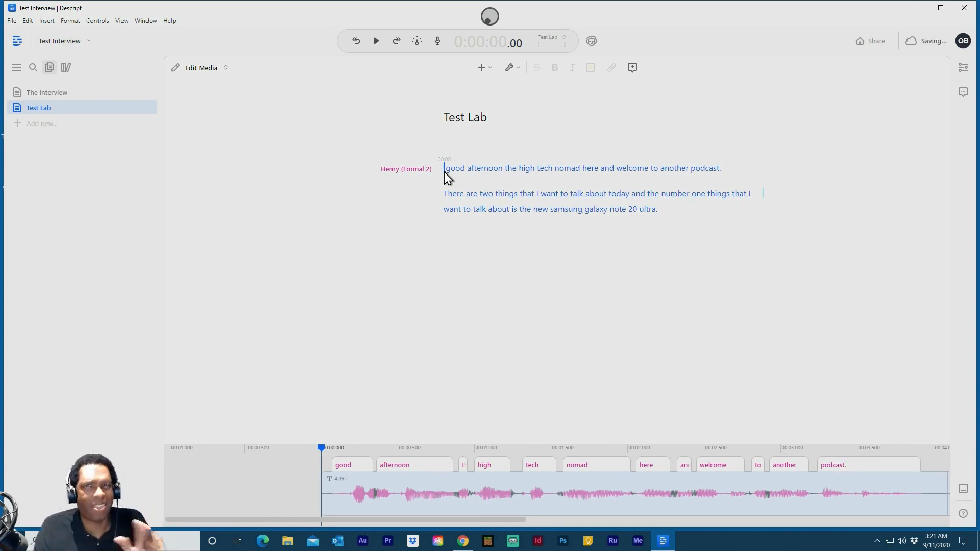
{"action": "left_click", "coordinate": [377, 41]}
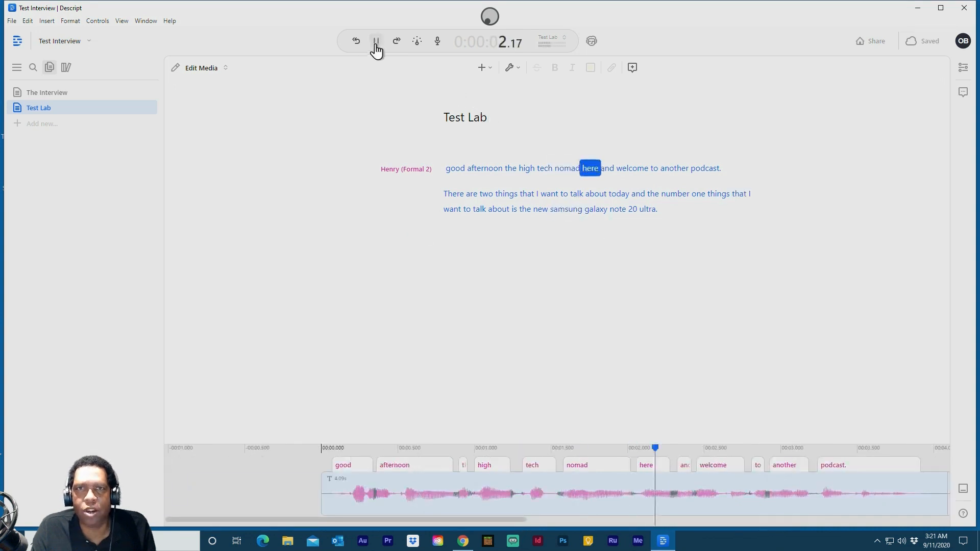
{"action": "left_click", "coordinate": [378, 42]}
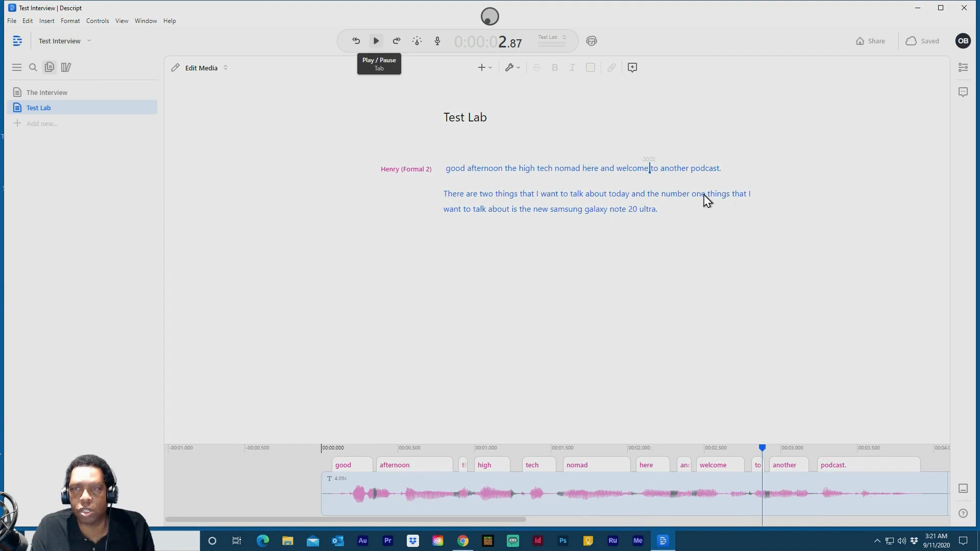
Shorten the second paragraph's ending so that it reads "the number one thing is the new samsung galaxy note 20 ultra.".
{"action": "left_click", "coordinate": [735, 210]}
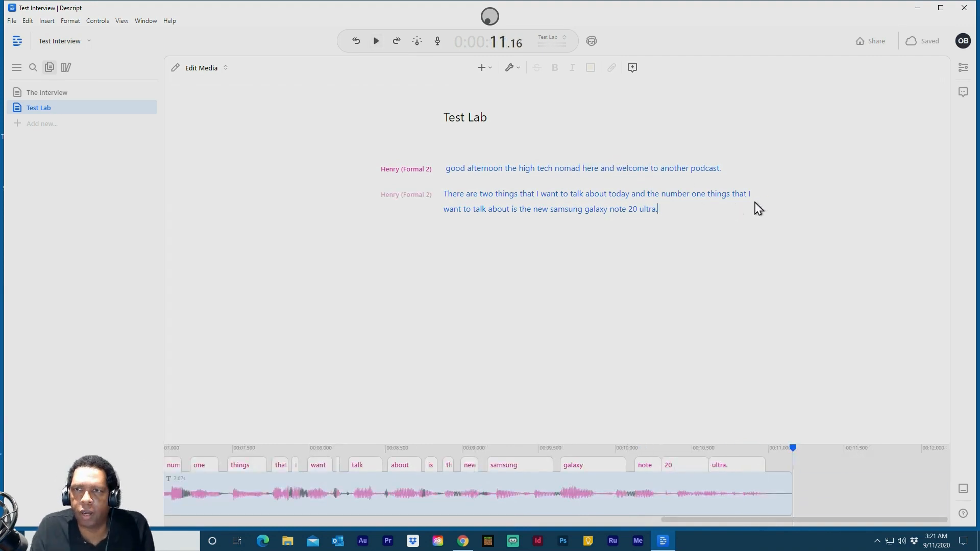
{"action": "left_click", "coordinate": [717, 194]}
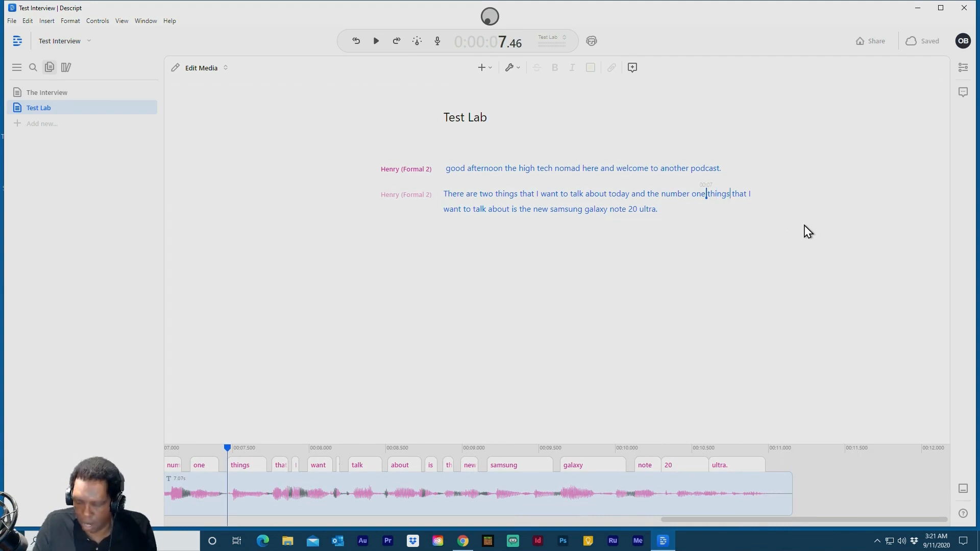
{"action": "key", "text": "BackSpace"}
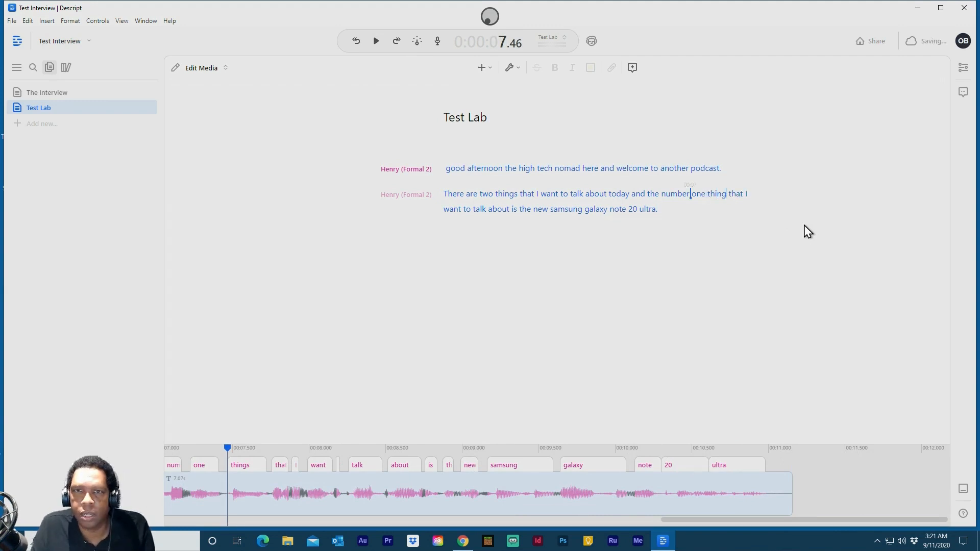
{"action": "type", "text": "is the"}
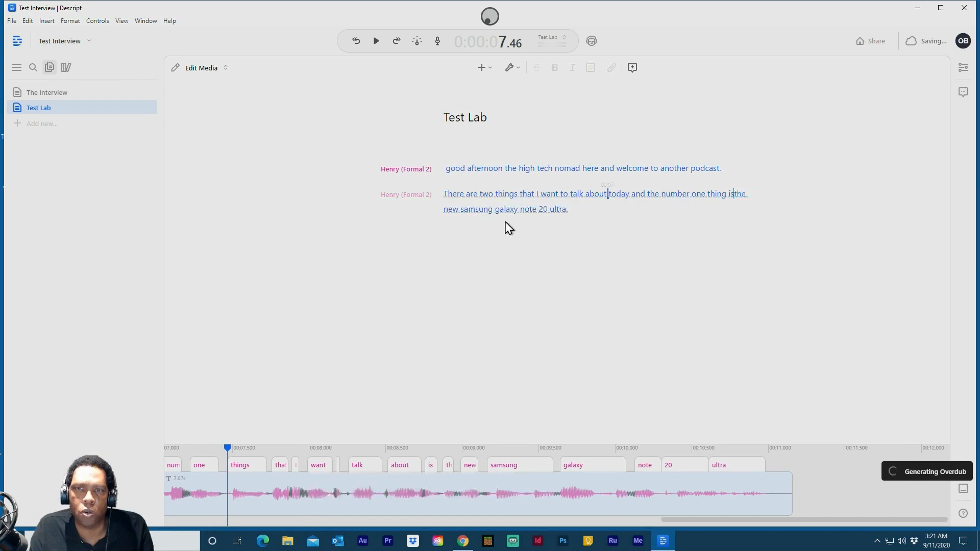
{"action": "key", "text": "BackSpace"}
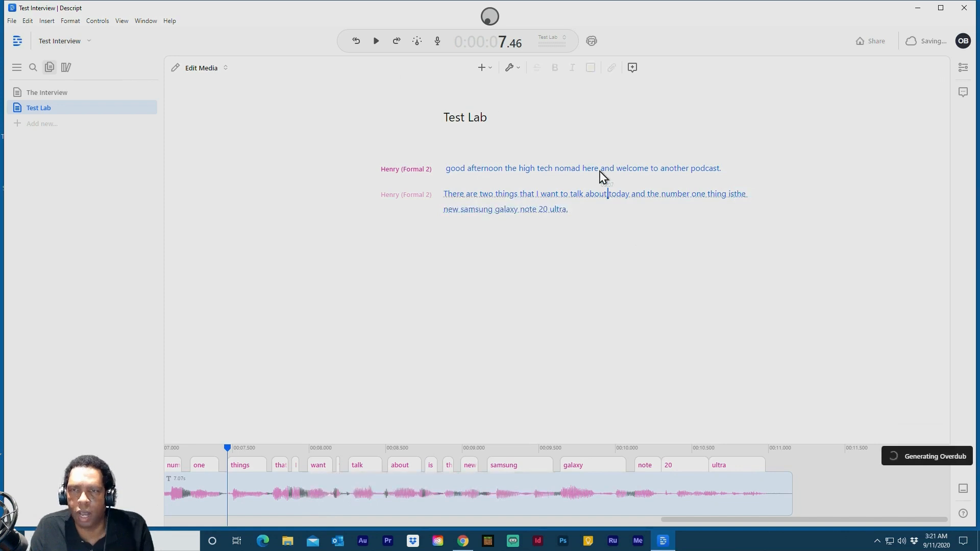
Set the playback speed to 1.5x and play the Test Lab script from the beginning.
{"action": "left_click", "coordinate": [445, 172]}
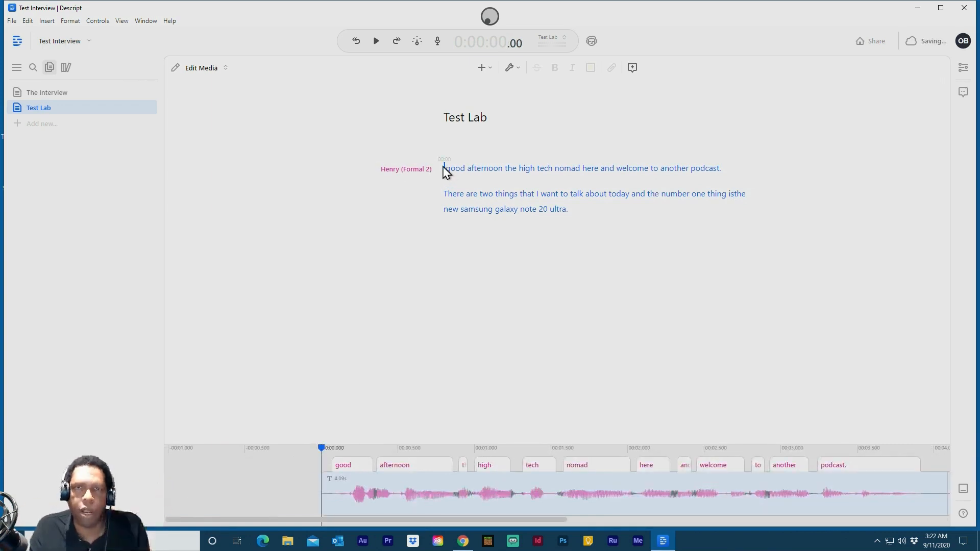
{"action": "left_click", "coordinate": [418, 45]}
{"action": "left_click_drag", "start_coordinate": [416, 75], "coordinate": [448, 80]}
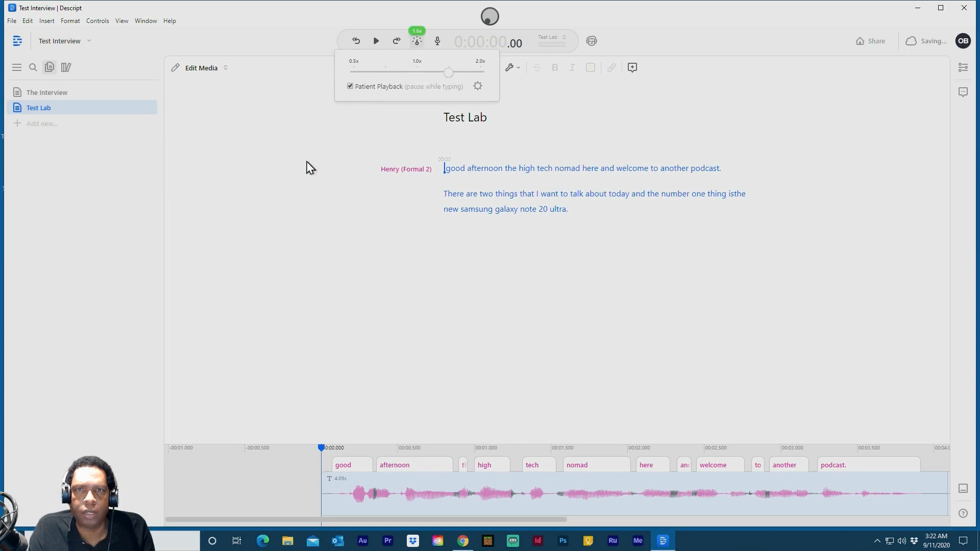
{"action": "left_click", "coordinate": [362, 109]}
{"action": "left_click", "coordinate": [376, 42]}
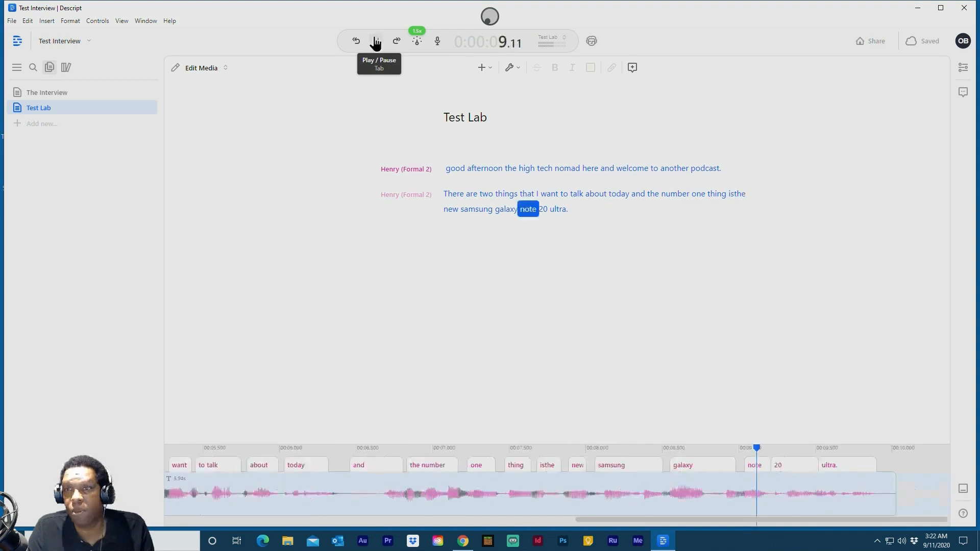
Stop playback and insert the missing space between "is" and "the" in the second paragraph.
{"action": "left_click", "coordinate": [736, 197]}
{"action": "left_click", "coordinate": [377, 45]}
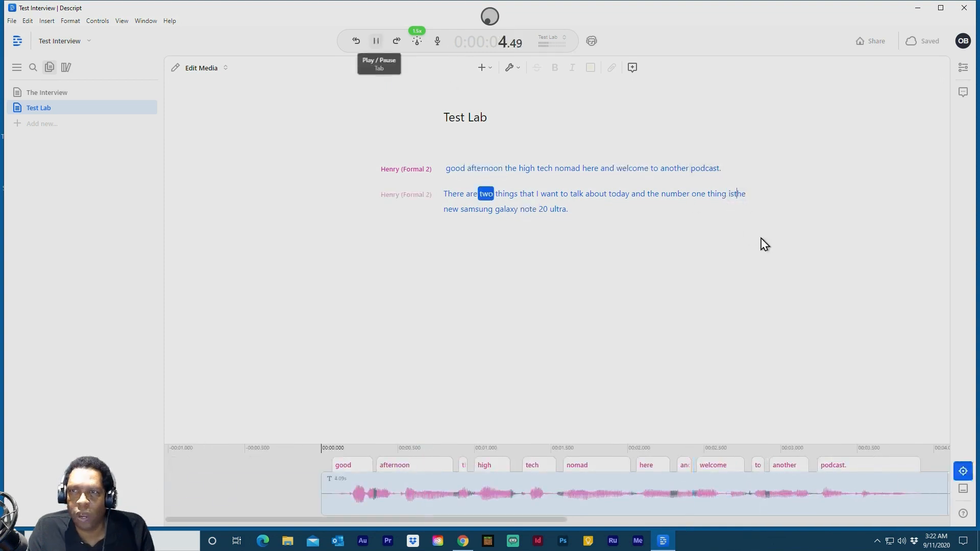
{"action": "left_click", "coordinate": [736, 198]}
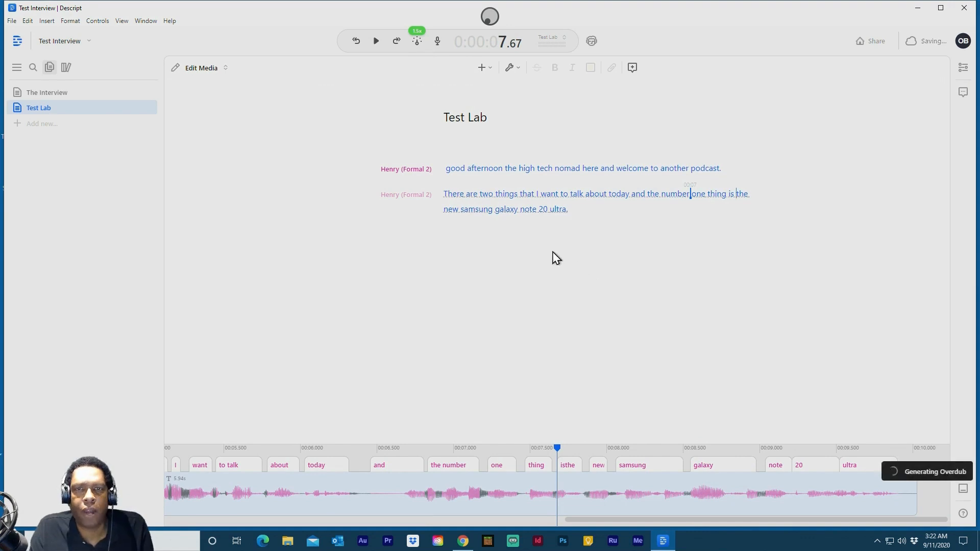
Change the first paragraph's speaker to the stock voice Nancy in the Casual style.
{"action": "left_click", "coordinate": [411, 168]}
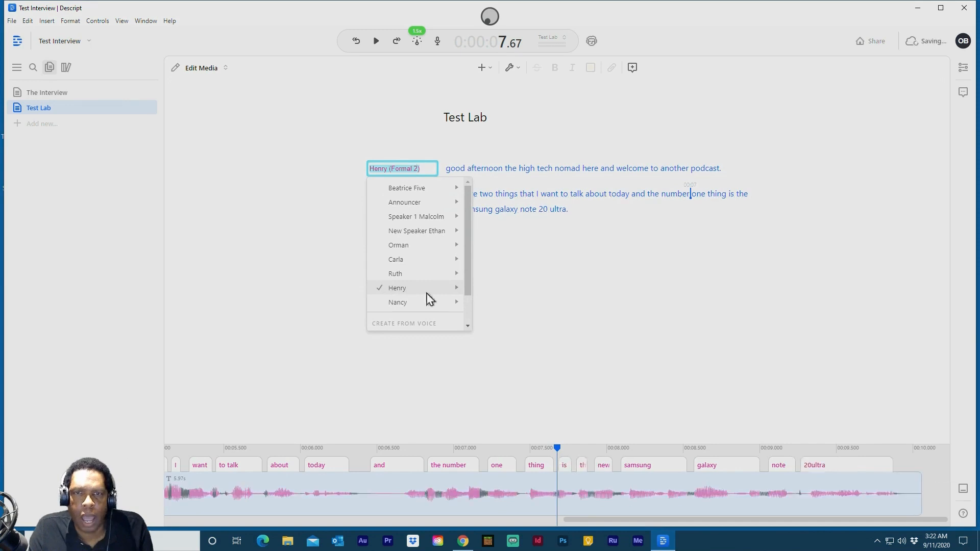
{"action": "mouse_move", "coordinate": [422, 306]}
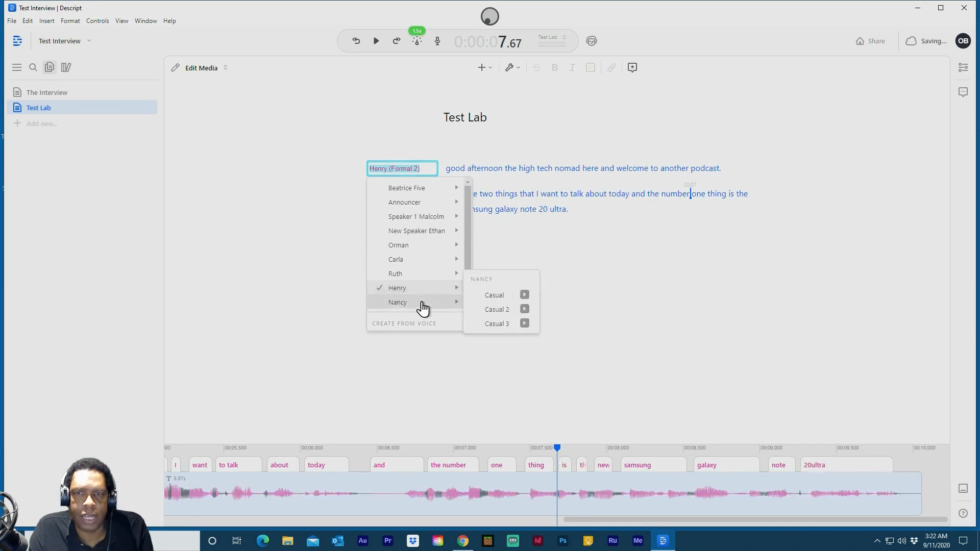
{"action": "left_click", "coordinate": [505, 298]}
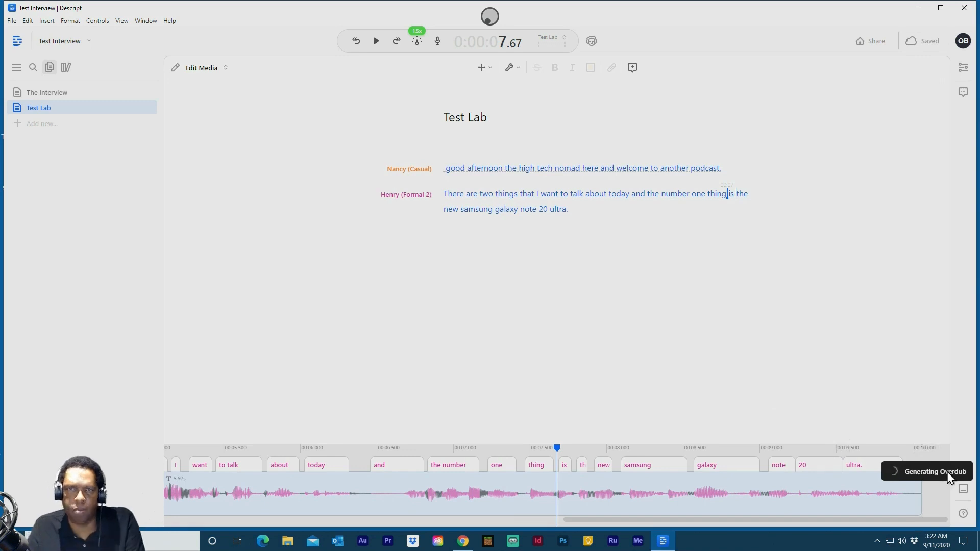
Play the two-voice script from the beginning and pause it in the second paragraph.
{"action": "left_click", "coordinate": [446, 169]}
{"action": "left_click", "coordinate": [376, 42]}
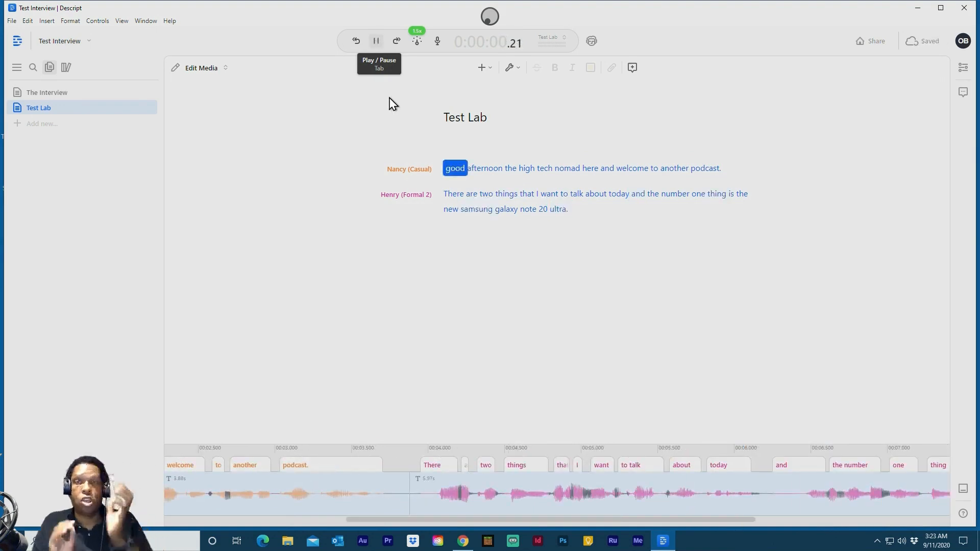
{"action": "left_click", "coordinate": [377, 42]}
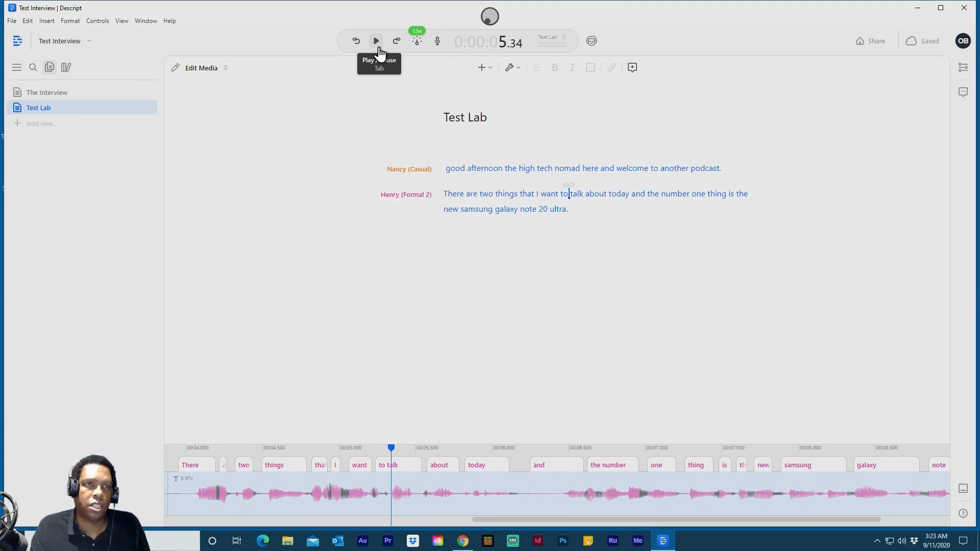
Open The Interview composition and play it from the paragraph starting "with that" into the "I know you're pretty busy" question.
{"action": "left_click", "coordinate": [46, 94]}
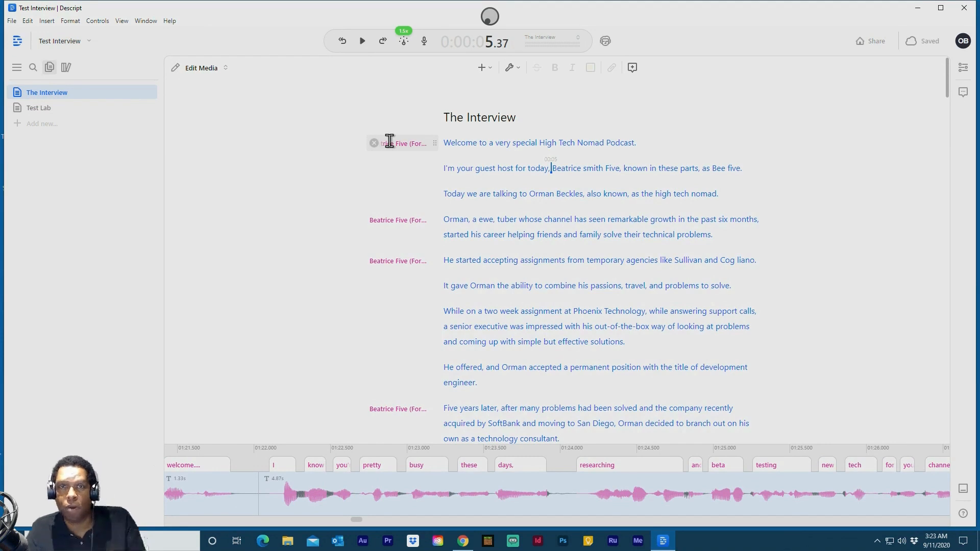
{"action": "scroll", "coordinate": [388, 146], "scroll_direction": "down", "scroll_amount": 1}
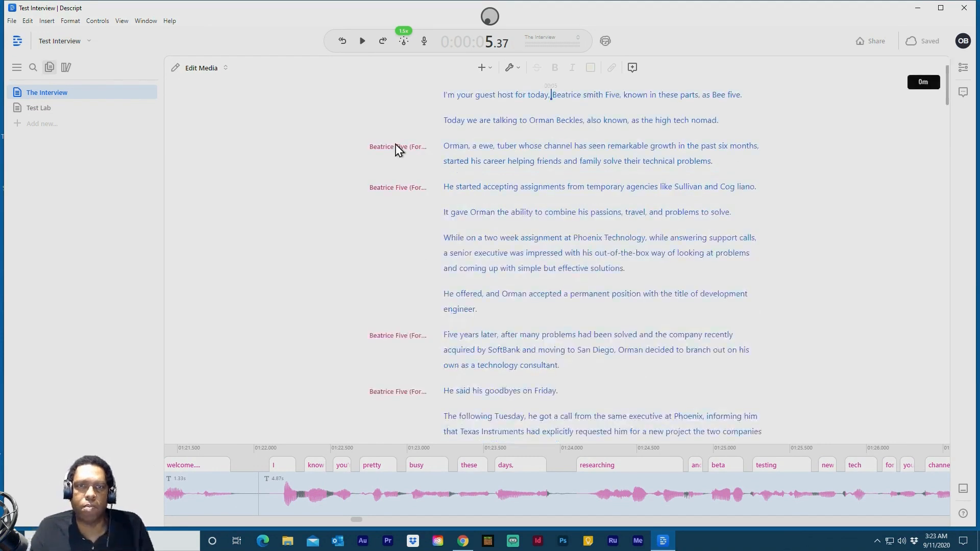
{"action": "scroll", "coordinate": [396, 147], "scroll_direction": "down", "scroll_amount": 5}
{"action": "scroll", "coordinate": [396, 148], "scroll_direction": "down", "scroll_amount": 1}
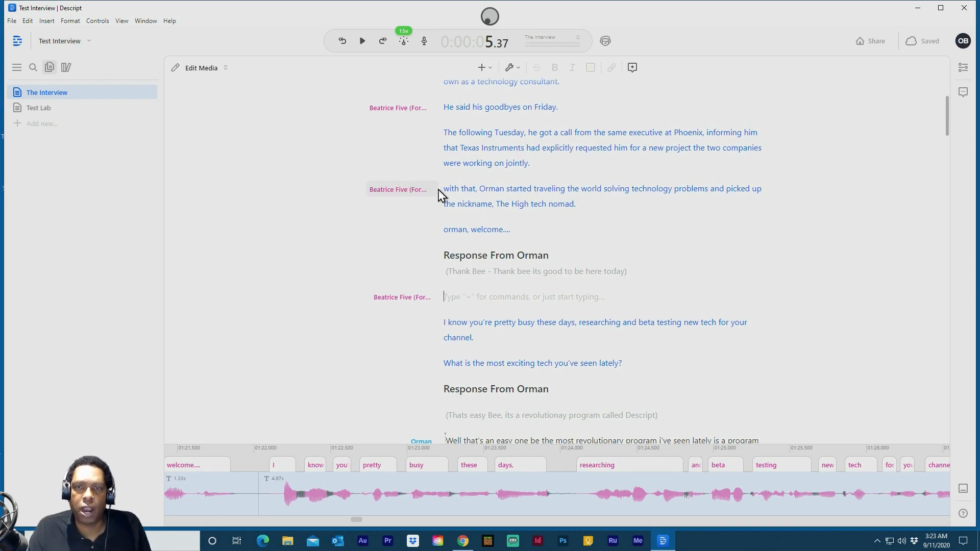
{"action": "left_click", "coordinate": [464, 214]}
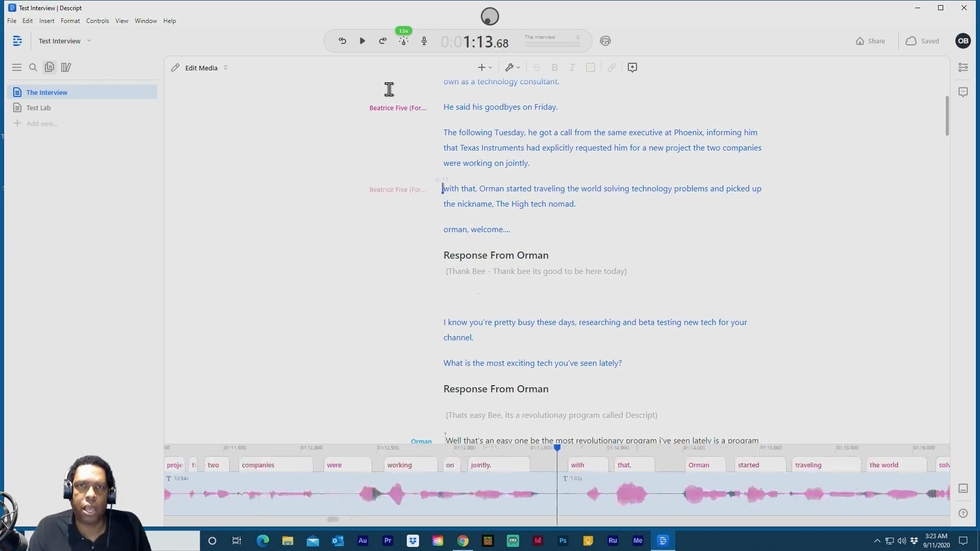
{"action": "left_click", "coordinate": [361, 43]}
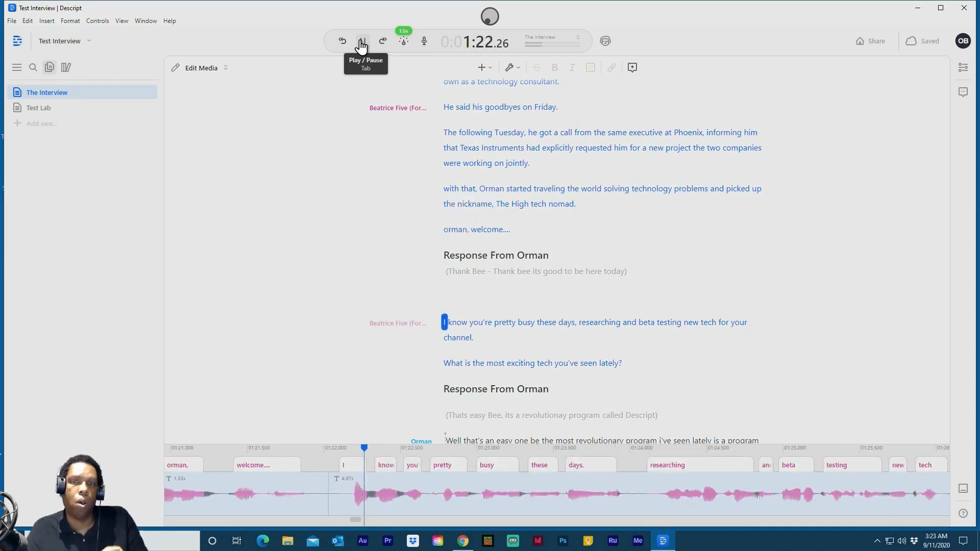
{"action": "left_click", "coordinate": [362, 43]}
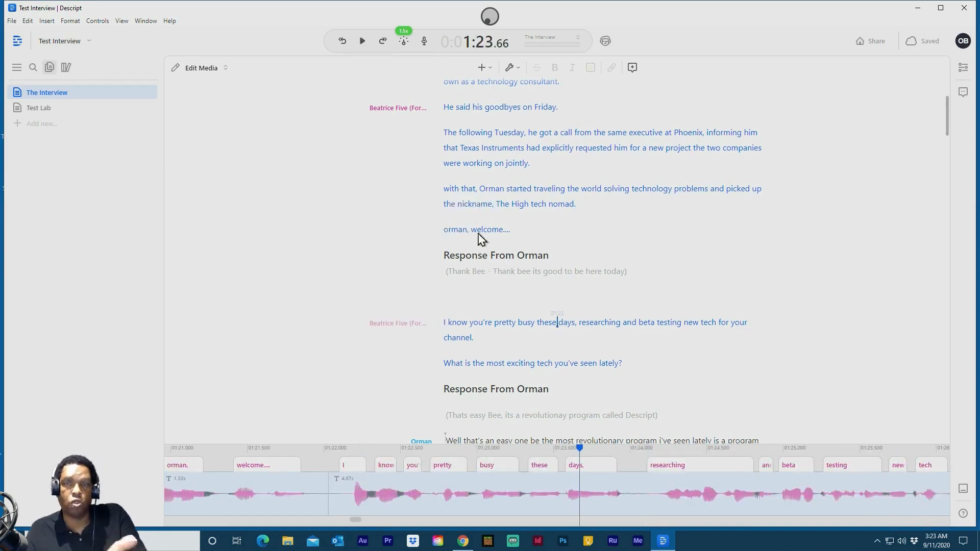
Assign the guest's own Overdub voice in the Default style to the empty paragraph under the first response heading.
{"action": "left_click", "coordinate": [449, 296]}
{"action": "left_click", "coordinate": [414, 299]}
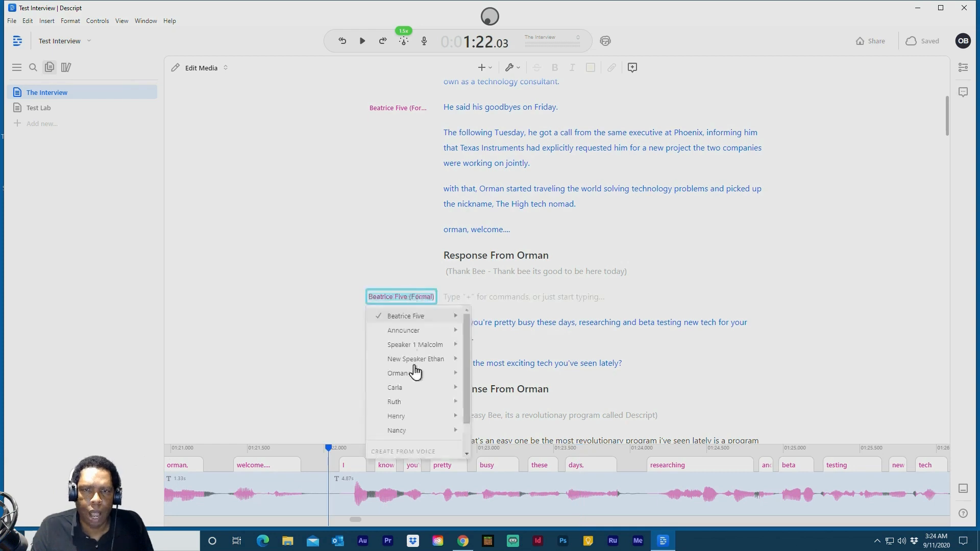
{"action": "mouse_move", "coordinate": [414, 375]}
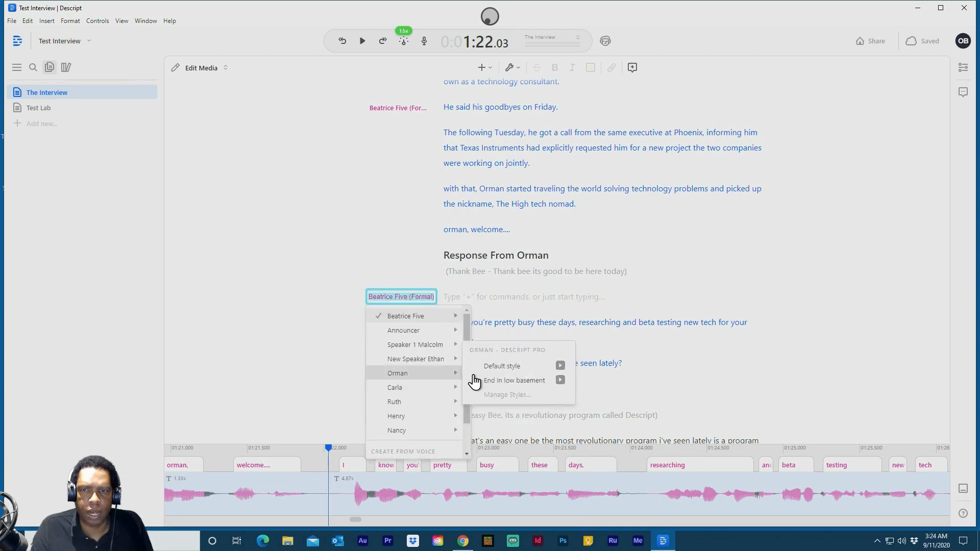
{"action": "left_click", "coordinate": [511, 366]}
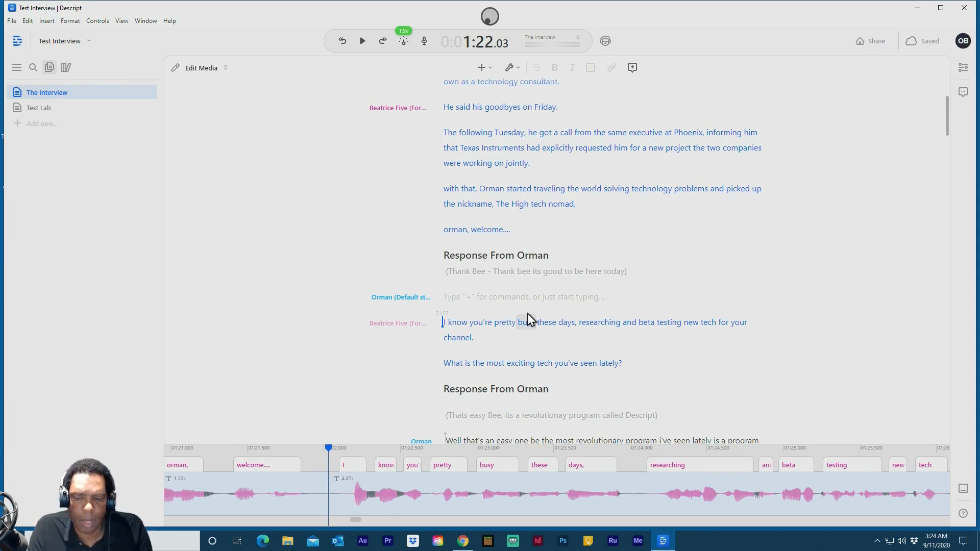
Enter the guest's spoken reply "Hi bee, its great to be here today." in the empty response paragraph.
{"action": "type", "text": "H"}
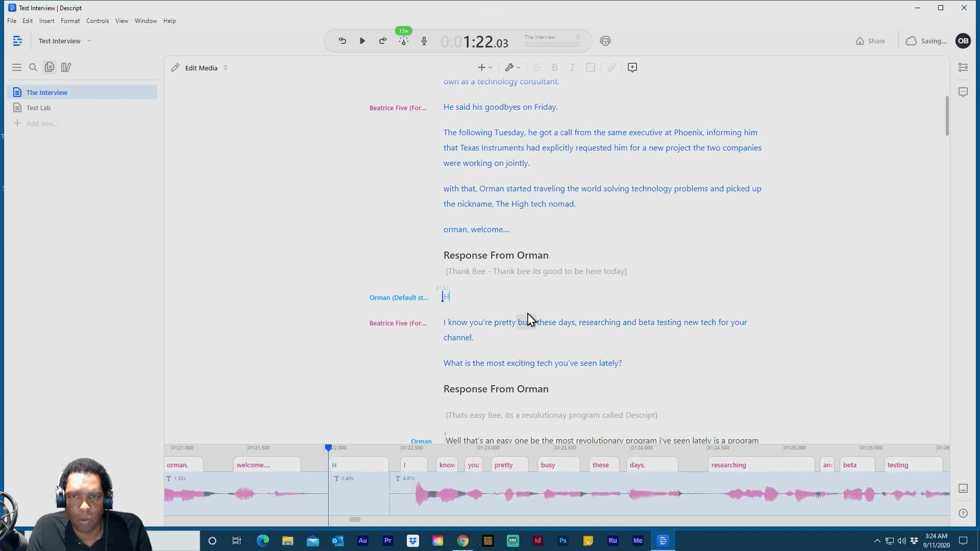
{"action": "type", "text": "i bee, its great"}
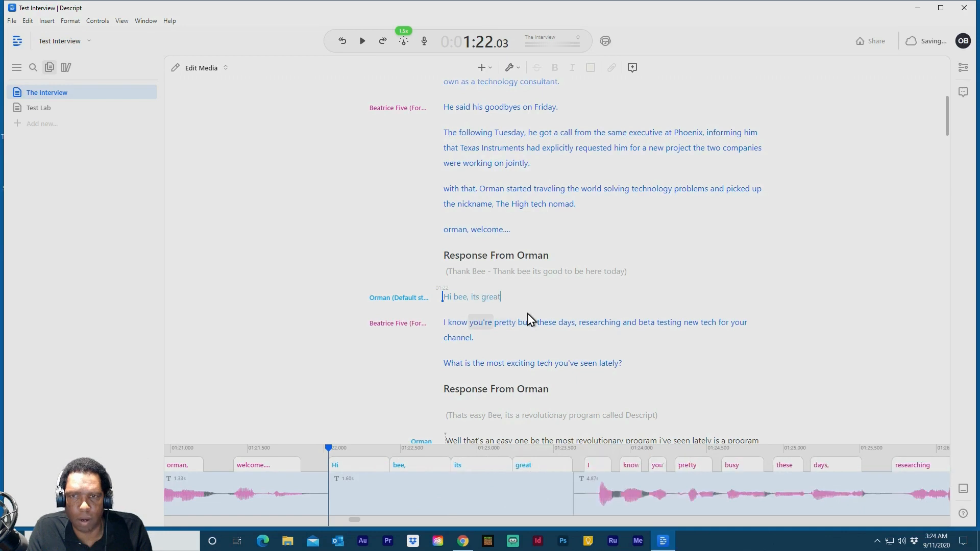
{"action": "type", "text": " to be here"}
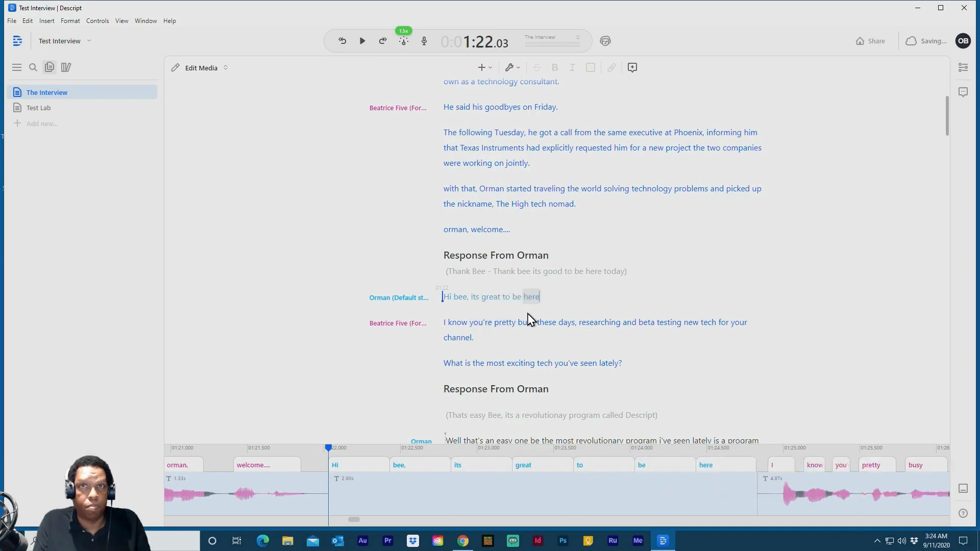
{"action": "type", "text": " today."}
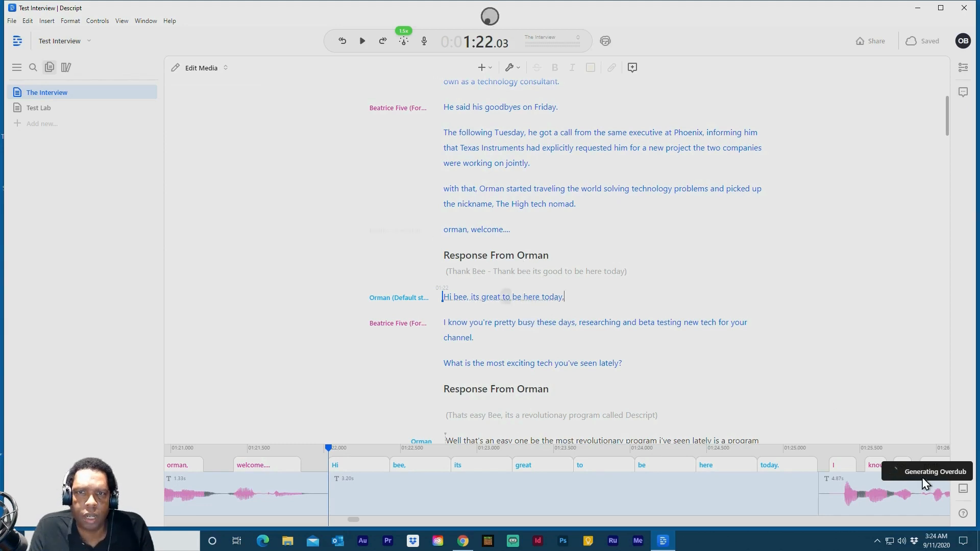
Play from the welcome line through the guest's new reply, and return the playhead to the start of the following question.
{"action": "left_click", "coordinate": [444, 231]}
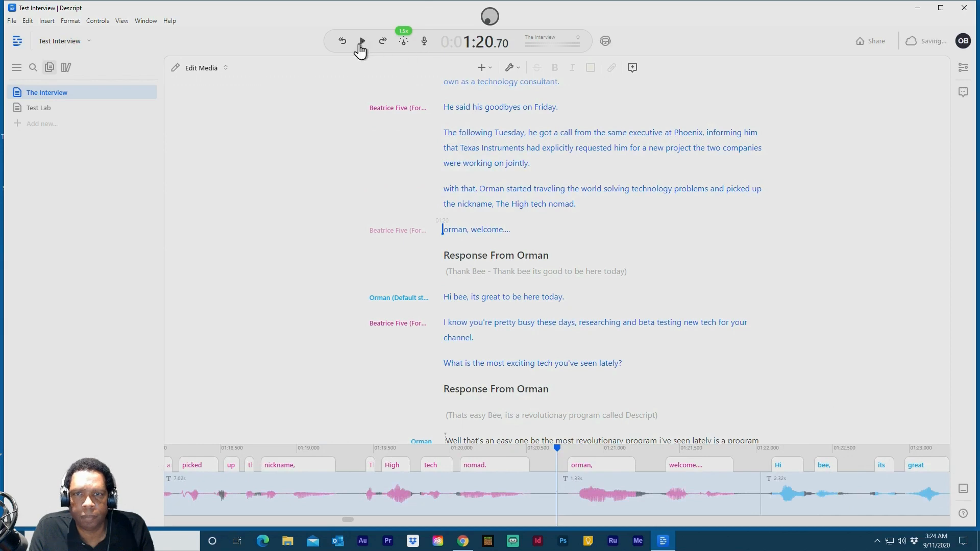
{"action": "left_click", "coordinate": [361, 45]}
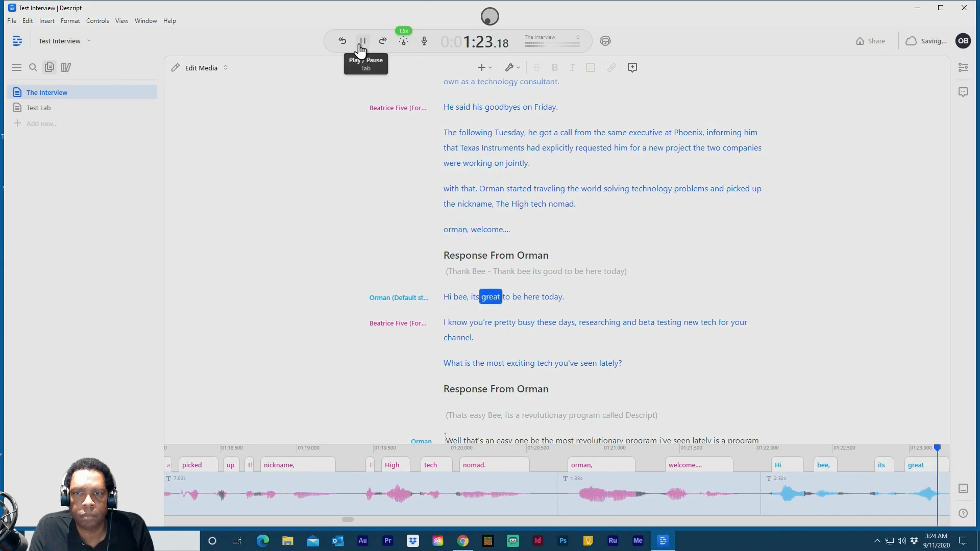
{"action": "key", "text": "space"}
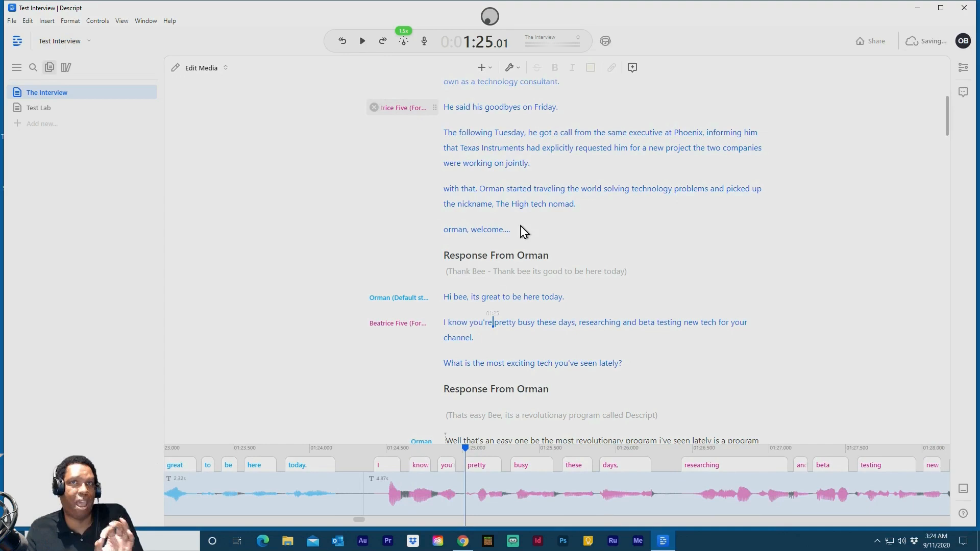
{"action": "key", "text": "Home"}
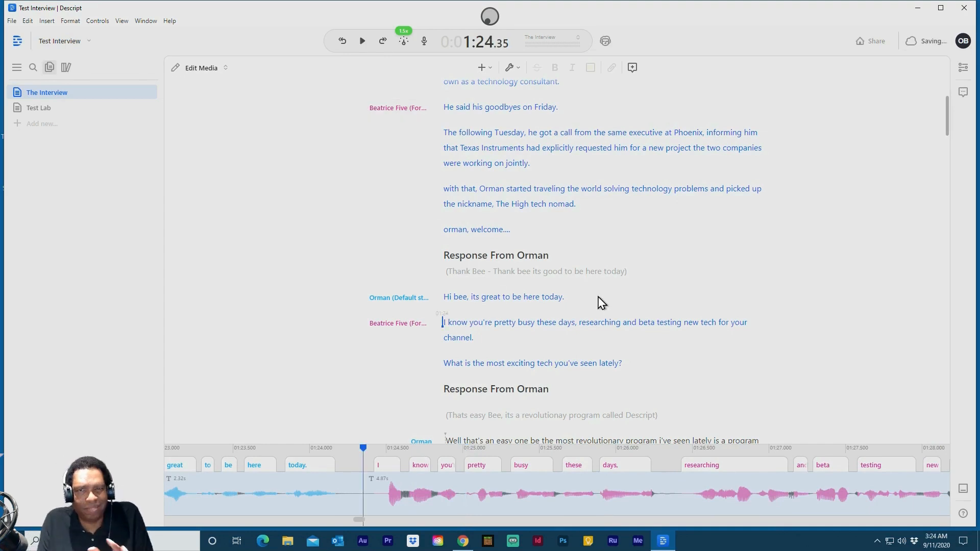
Record several takes of the guest's greeting with the microphone in a new paragraph below the generated reply, using the guest's speaker label.
{"action": "key", "text": "Return"}
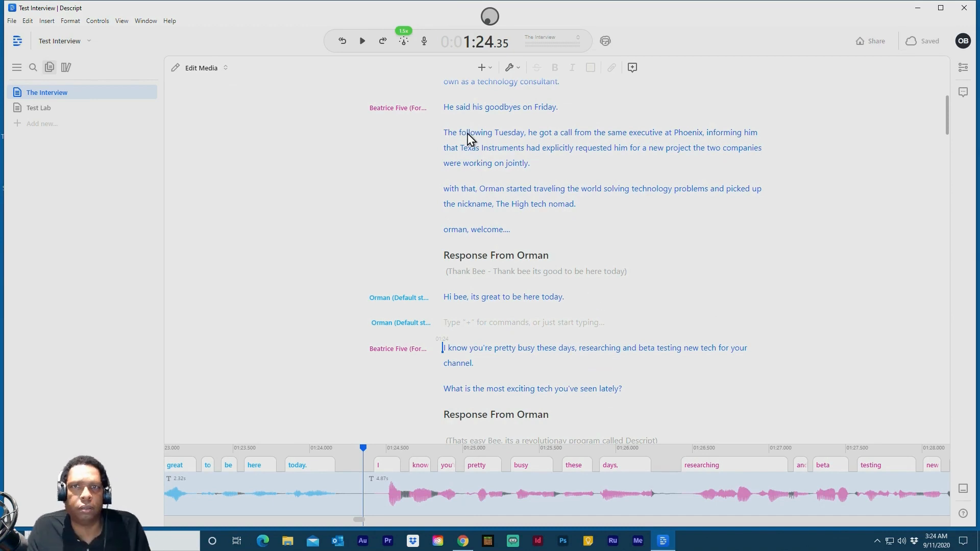
{"action": "left_click", "coordinate": [424, 46]}
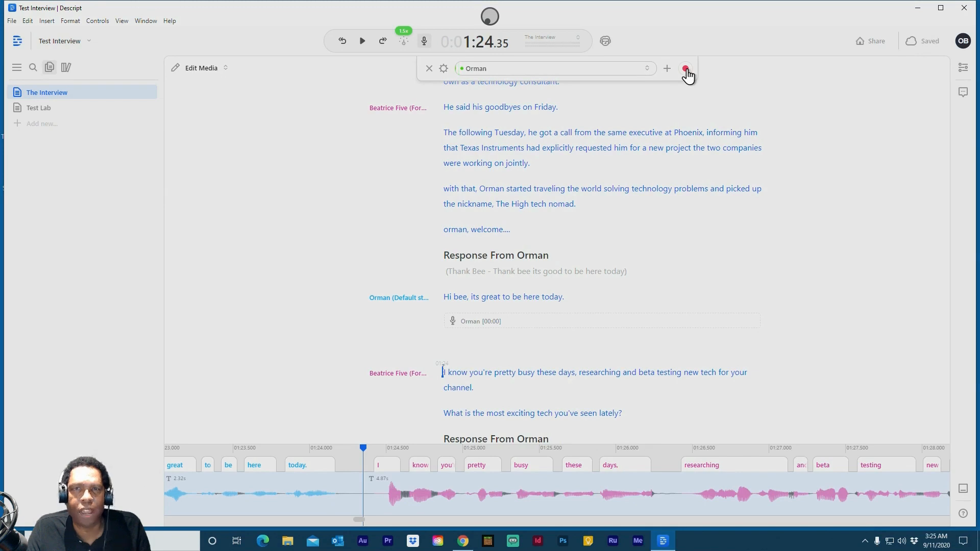
{"action": "left_click", "coordinate": [686, 70]}
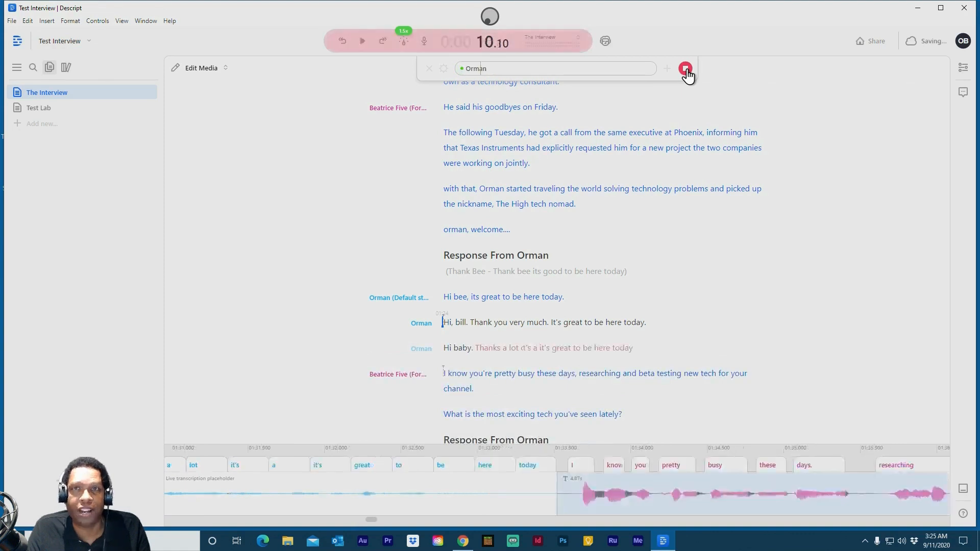
{"action": "left_click", "coordinate": [686, 70]}
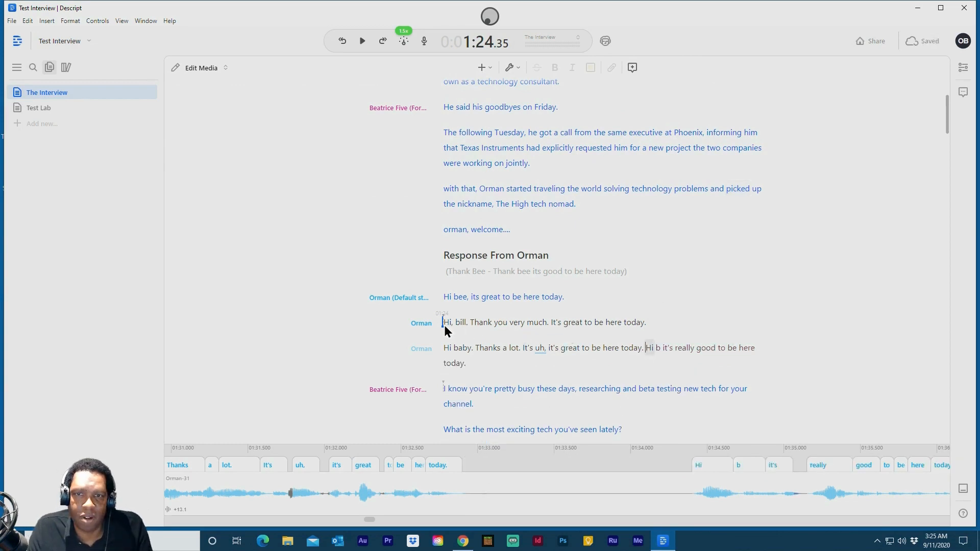
Delete the generated reply and the earlier takes, keeping only "Hi b it's really good to be here today.", and play from there into the following question.
{"action": "left_click", "coordinate": [448, 299], "text": "shift"}
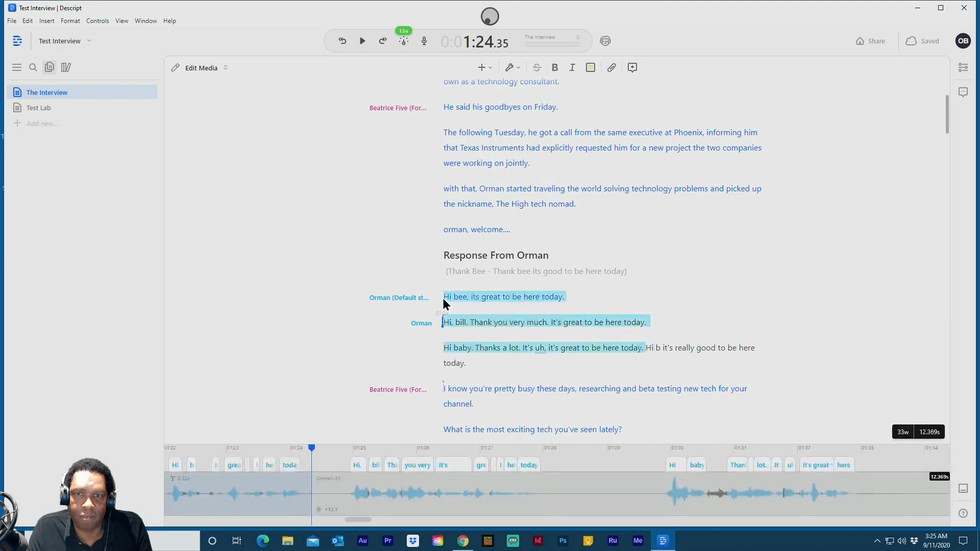
{"action": "key", "text": "BackSpace"}
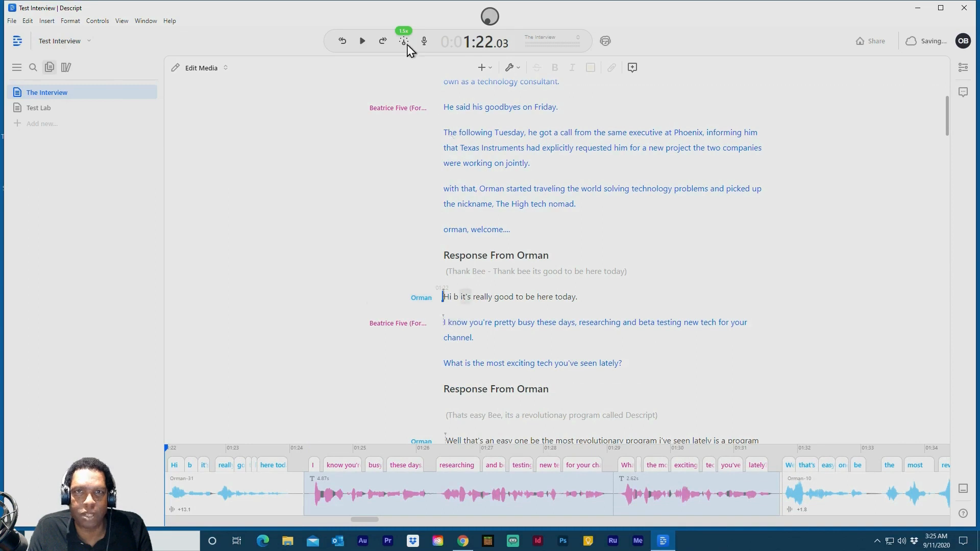
{"action": "left_click", "coordinate": [361, 42]}
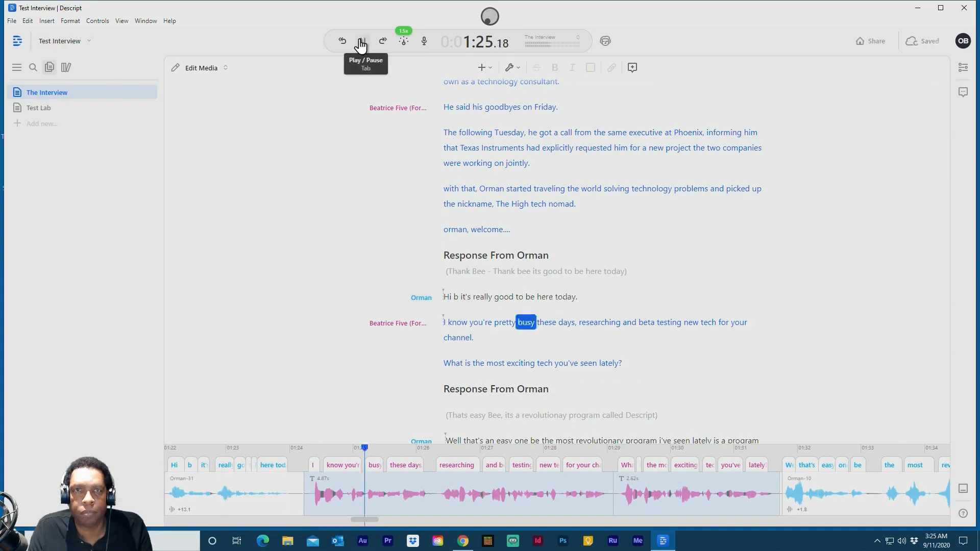
{"action": "left_click", "coordinate": [361, 42]}
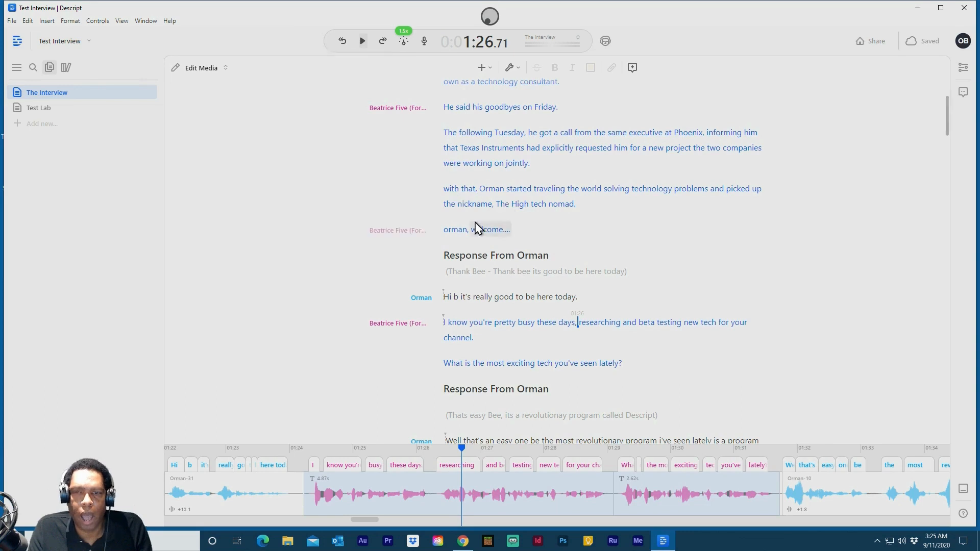
Look through the rest of the interview script, from the following questions and responses to the lines of the other stock voices.
{"action": "scroll", "coordinate": [477, 225], "scroll_direction": "down", "scroll_amount": 3}
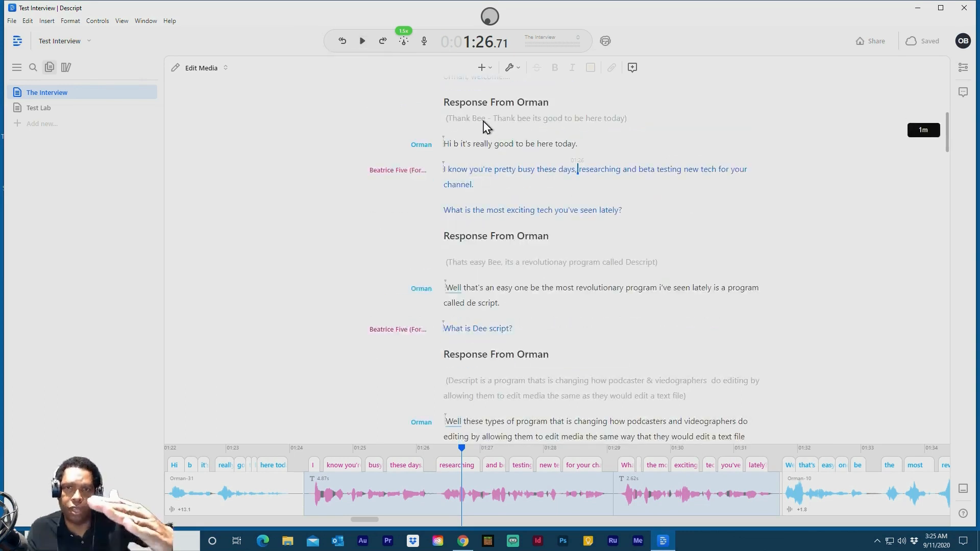
{"action": "scroll", "coordinate": [483, 136], "scroll_direction": "down", "scroll_amount": 4}
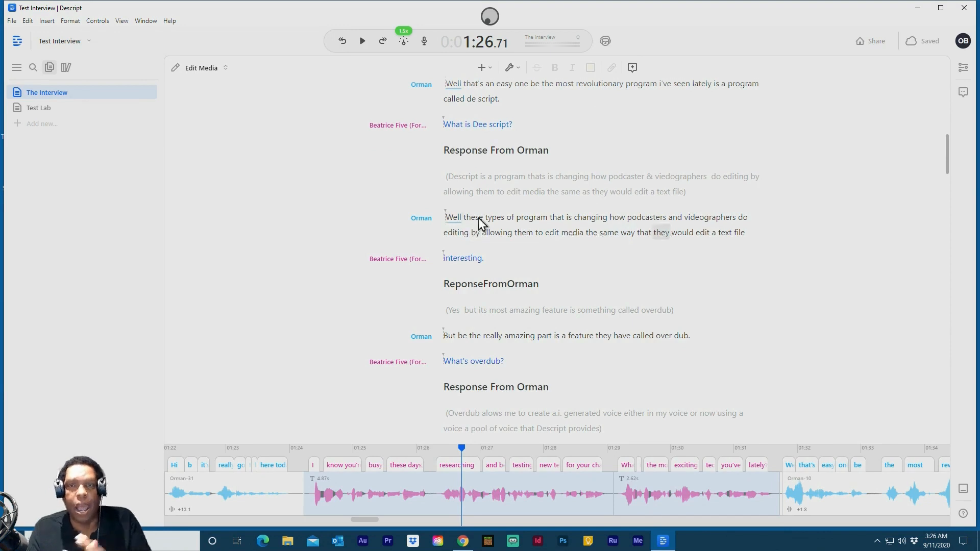
{"action": "scroll", "coordinate": [449, 293], "scroll_direction": "down", "scroll_amount": 3}
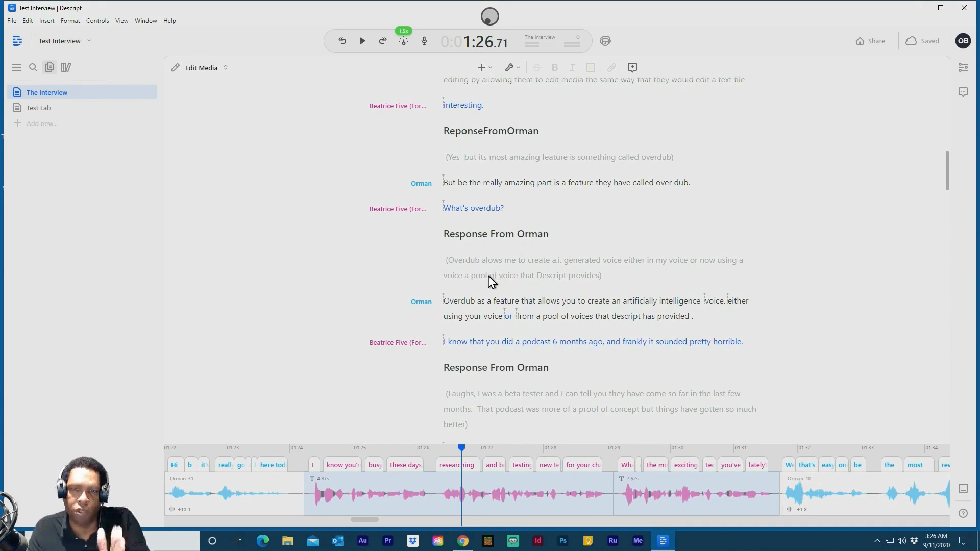
{"action": "scroll", "coordinate": [477, 250], "scroll_direction": "down", "scroll_amount": 2}
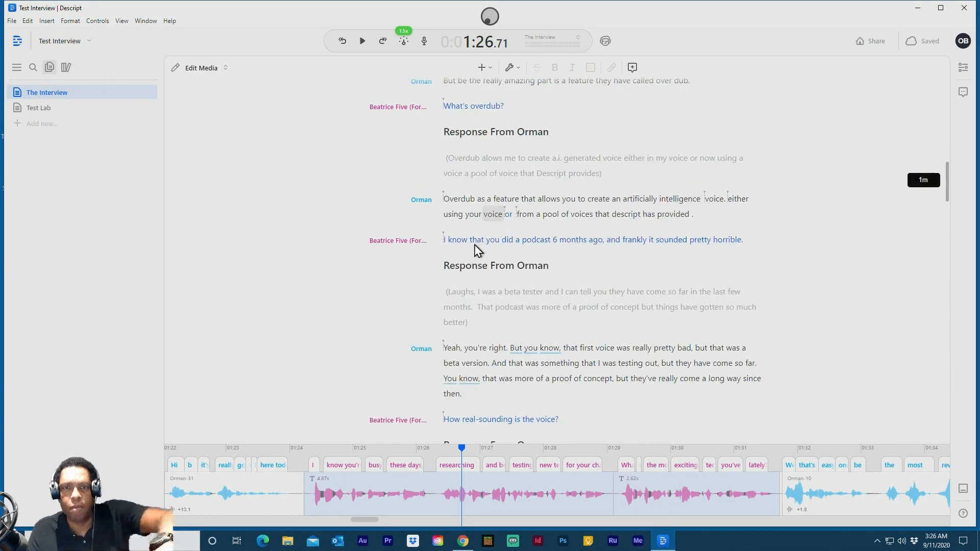
{"action": "scroll", "coordinate": [477, 250], "scroll_direction": "down", "scroll_amount": 6}
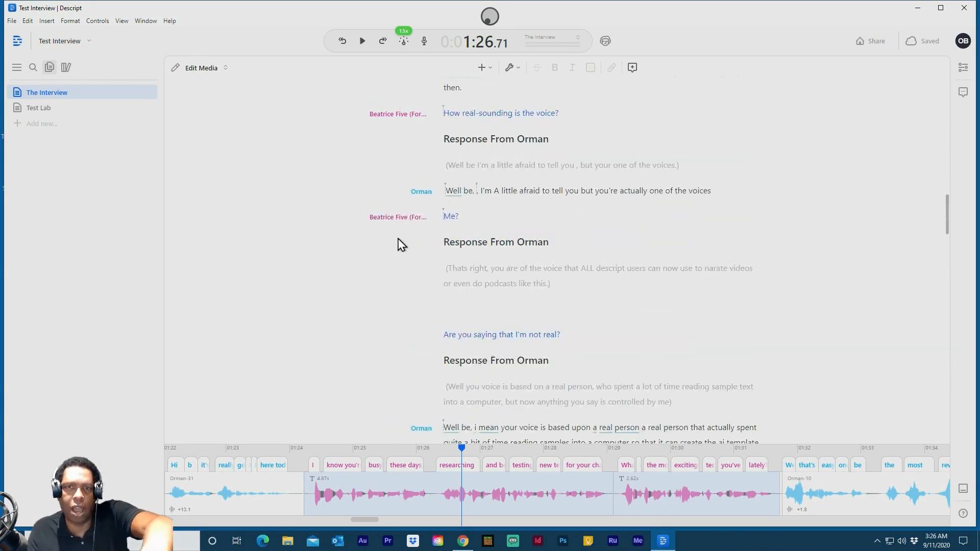
{"action": "scroll", "coordinate": [513, 262], "scroll_direction": "down", "scroll_amount": 1}
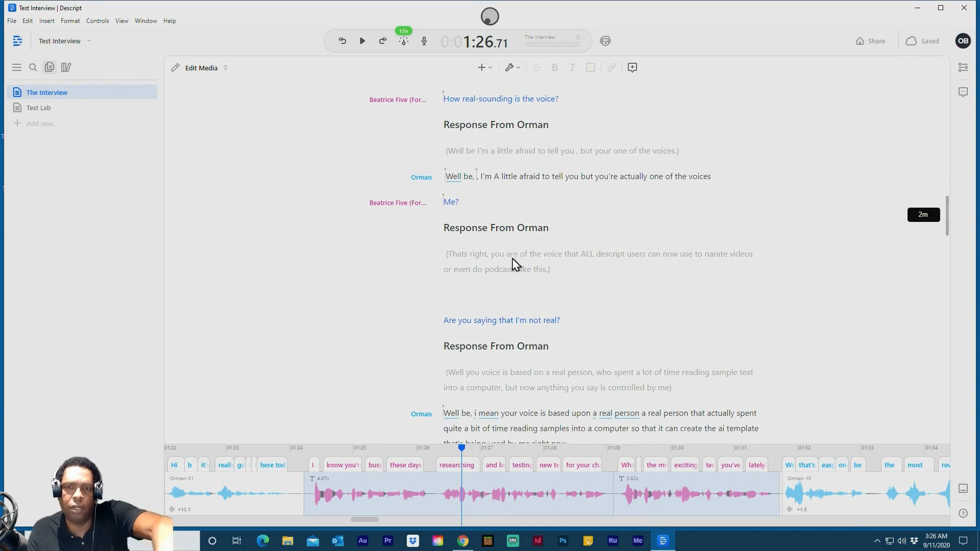
{"action": "scroll", "coordinate": [513, 263], "scroll_direction": "down", "scroll_amount": 10}
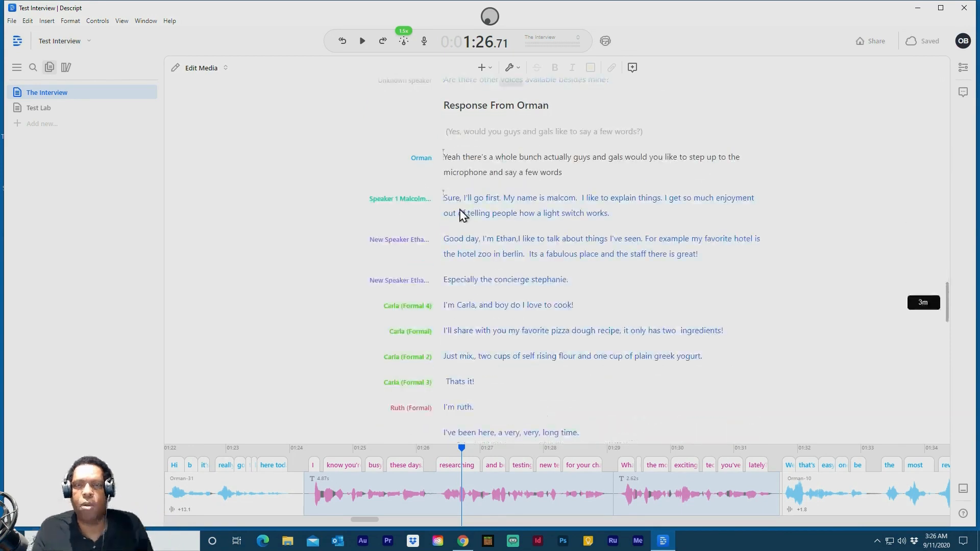
{"action": "scroll", "coordinate": [462, 213], "scroll_direction": "up", "scroll_amount": 20}
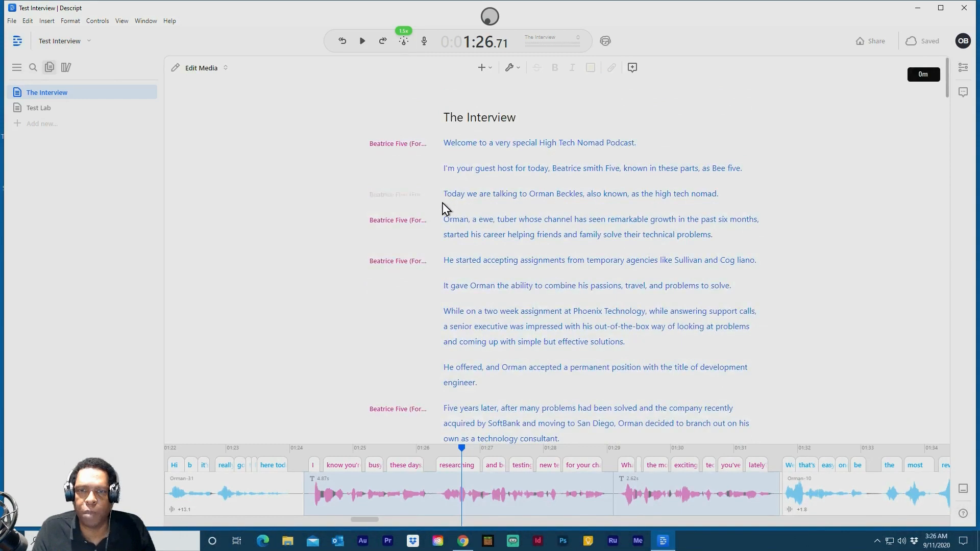
Play the interview from the paragraph starting "with that" into the guest's answer to "What is Dee script?".
{"action": "scroll", "coordinate": [442, 208], "scroll_direction": "down", "scroll_amount": 6}
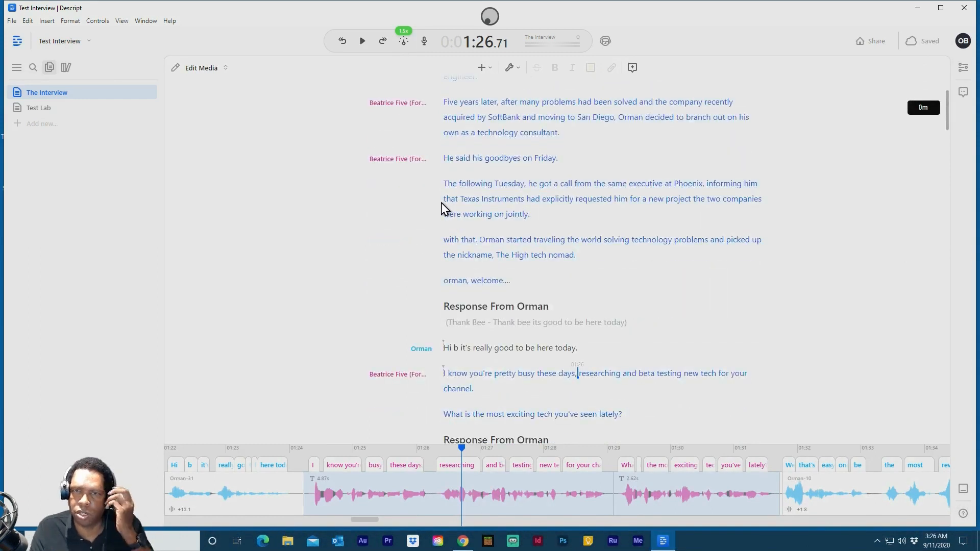
{"action": "left_click", "coordinate": [443, 240]}
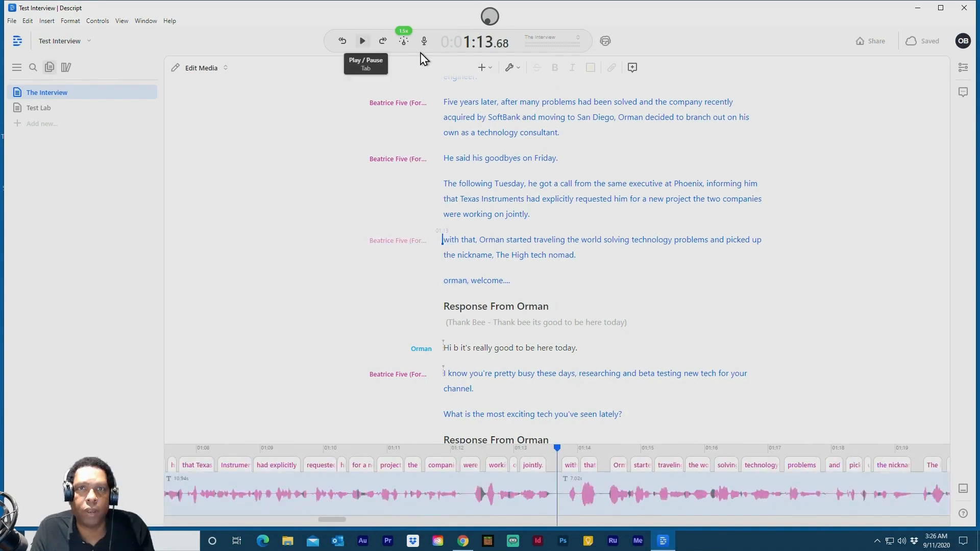
{"action": "left_click", "coordinate": [361, 42]}
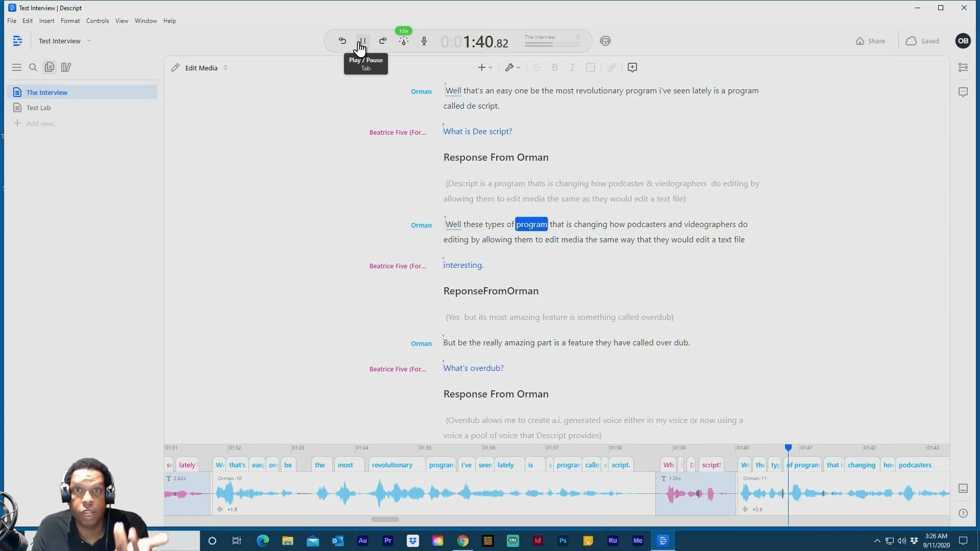
{"action": "left_click", "coordinate": [361, 41]}
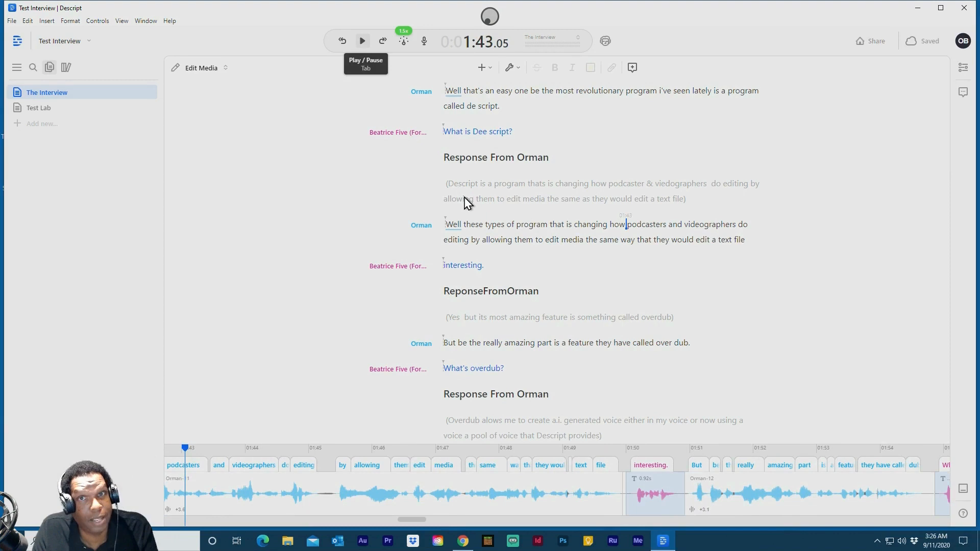
Delete "researching and beta testing new tech for your channel." from the host's "I know you're pretty busy these days" sentence.
{"action": "scroll", "coordinate": [469, 203], "scroll_direction": "up", "scroll_amount": 6}
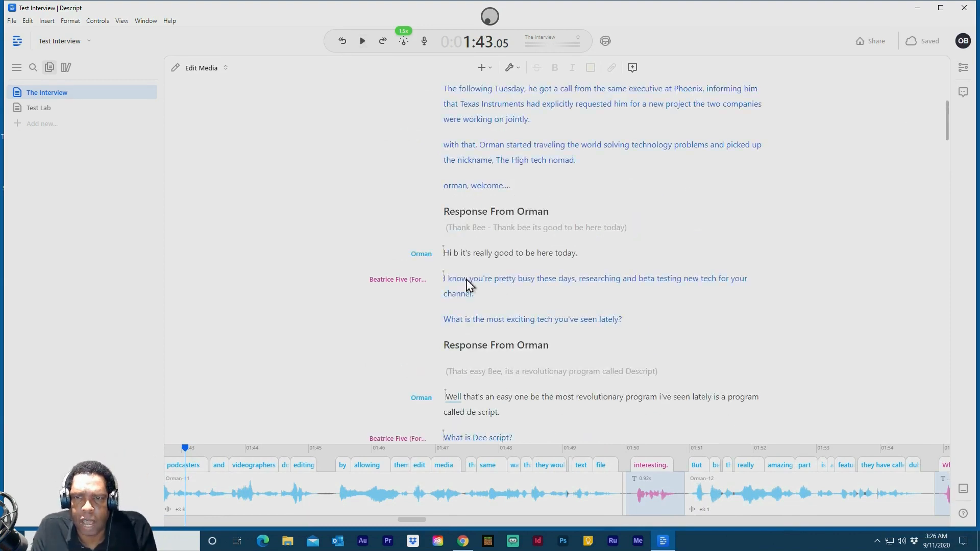
{"action": "left_click", "coordinate": [550, 281]}
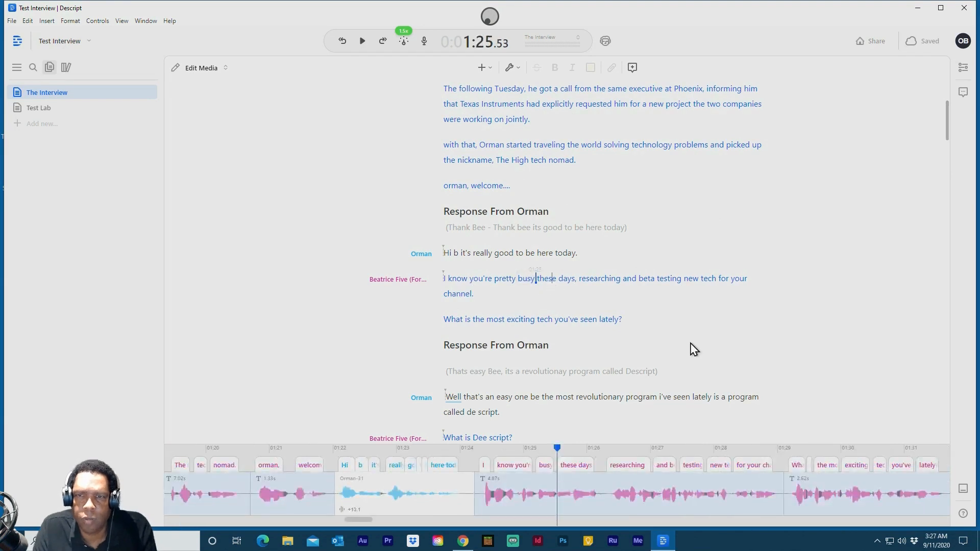
{"action": "key", "text": "ctrl+shift+Right"}
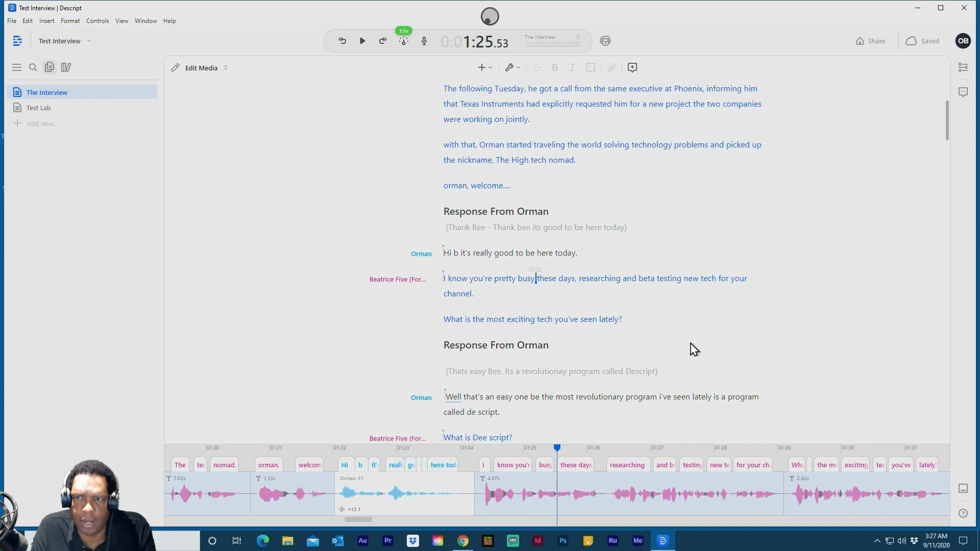
{"action": "key", "text": "ctrl+shift+Down"}
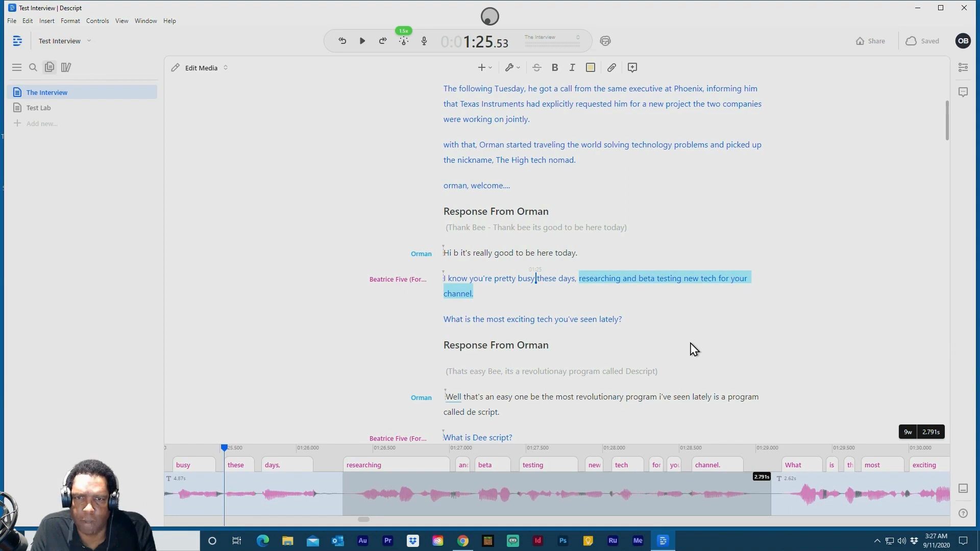
{"action": "key", "text": "BackSpace"}
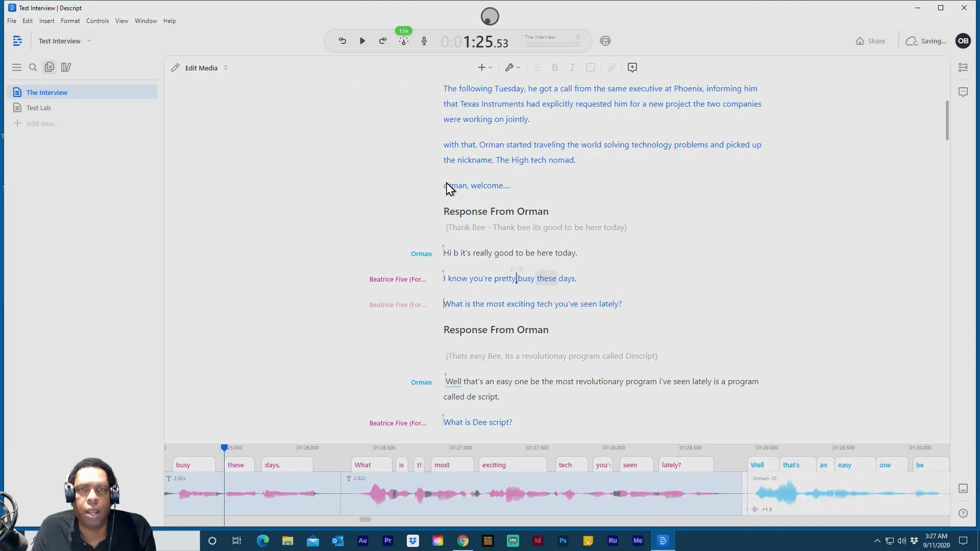
Play from the host's welcome line through the shortened busy sentence into the guest's answer to "What's overdub?".
{"action": "left_click", "coordinate": [360, 42]}
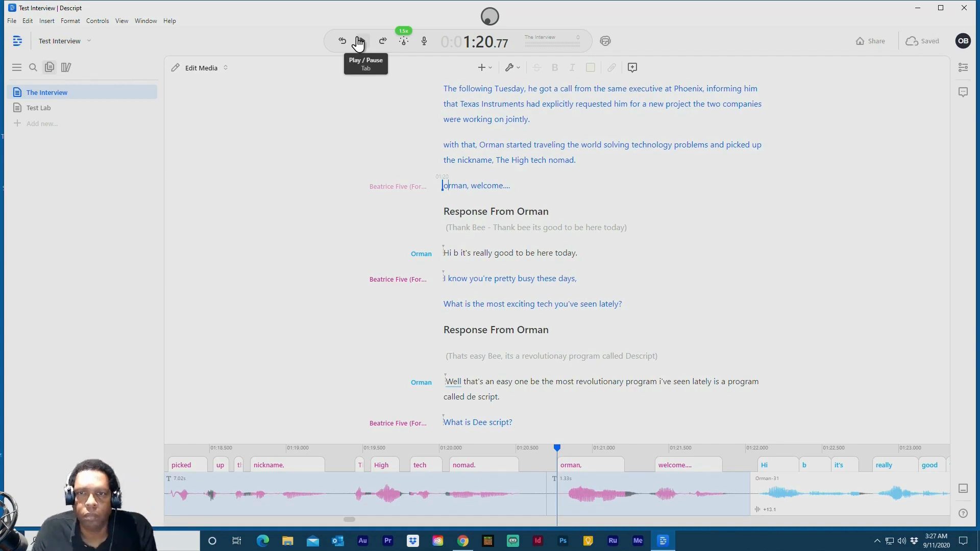
{"action": "left_click", "coordinate": [360, 43]}
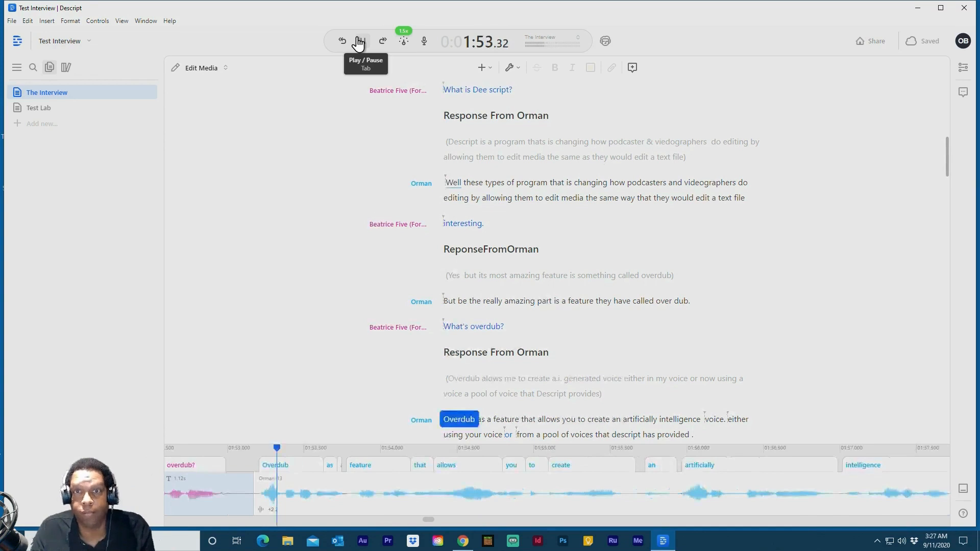
{"action": "left_click", "coordinate": [360, 41]}
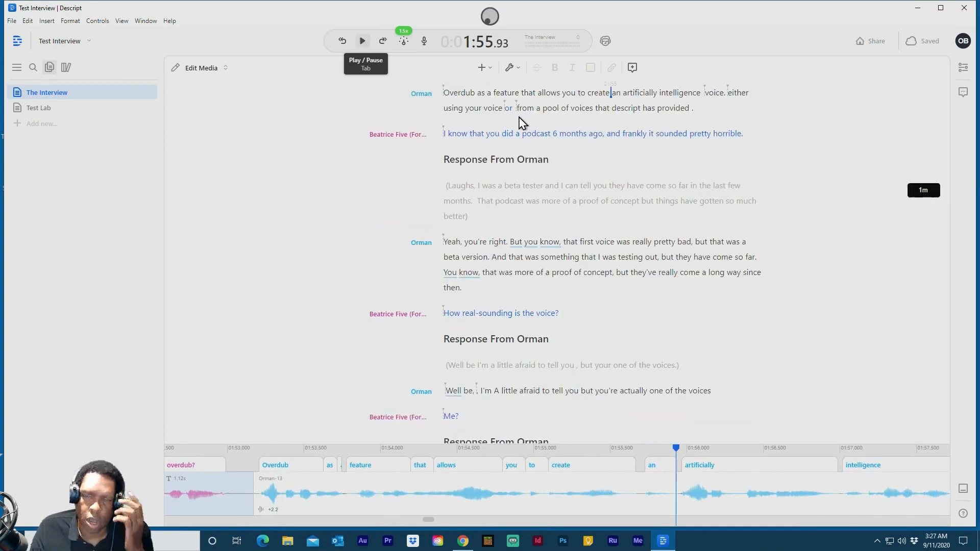
Assign Beatrice Five's Formal voice to the unknown-speaker line "Are there other voices available besides mine?".
{"action": "scroll", "coordinate": [493, 186], "scroll_direction": "down", "scroll_amount": 15}
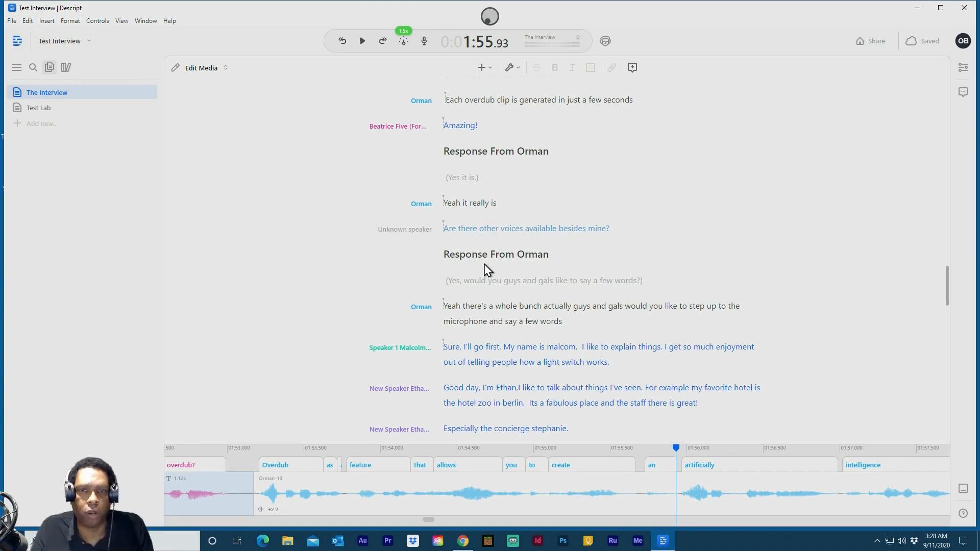
{"action": "scroll", "coordinate": [484, 280], "scroll_direction": "down", "scroll_amount": 3}
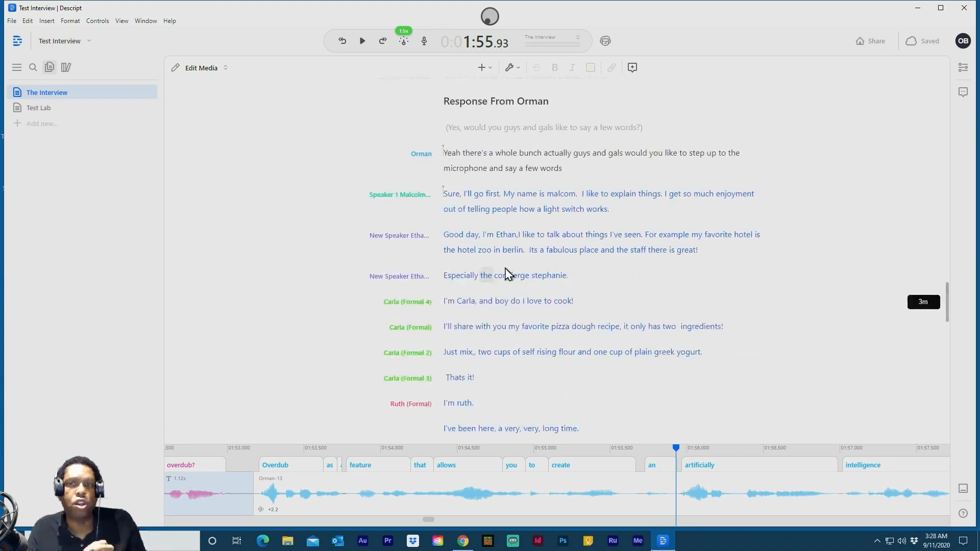
{"action": "scroll", "coordinate": [567, 201], "scroll_direction": "up", "scroll_amount": 1}
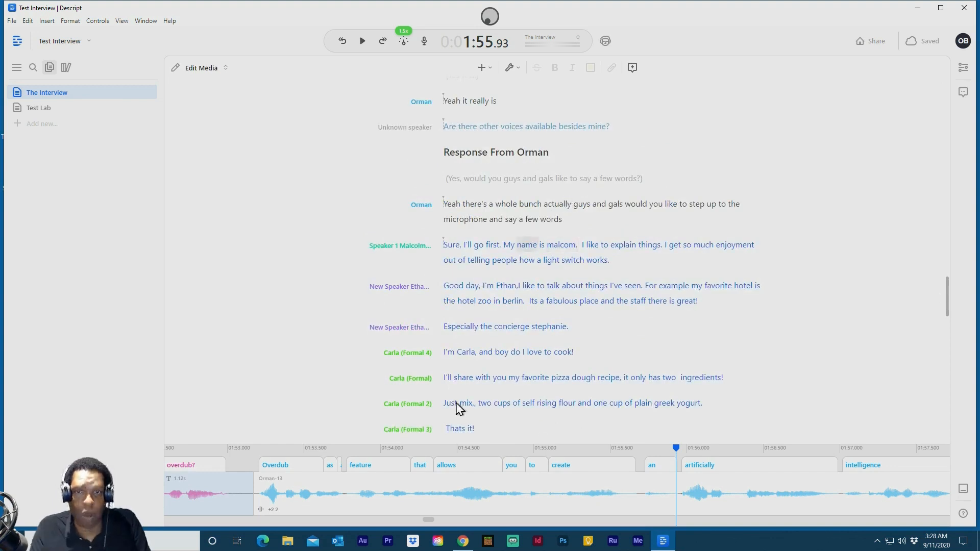
{"action": "scroll", "coordinate": [470, 341], "scroll_direction": "down", "scroll_amount": 2}
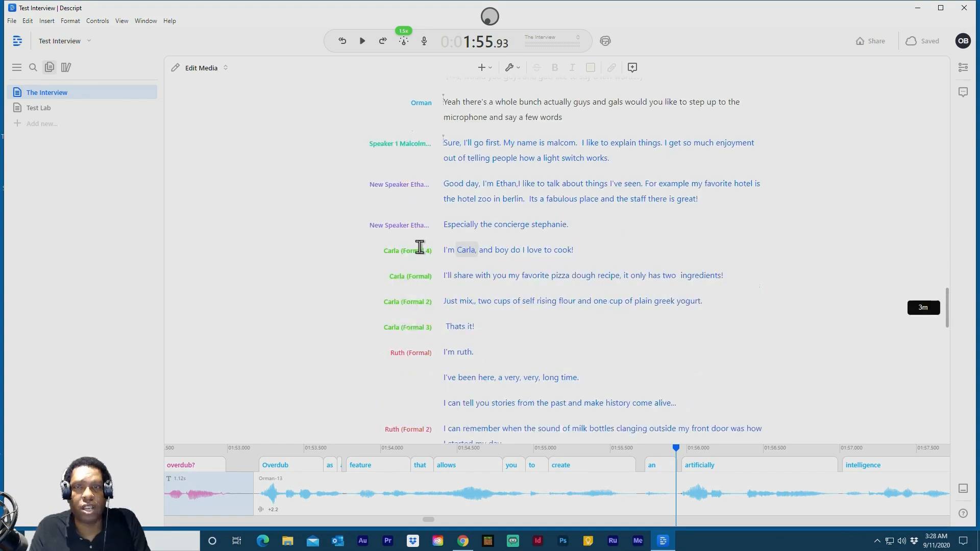
{"action": "scroll", "coordinate": [477, 236], "scroll_direction": "up", "scroll_amount": 4}
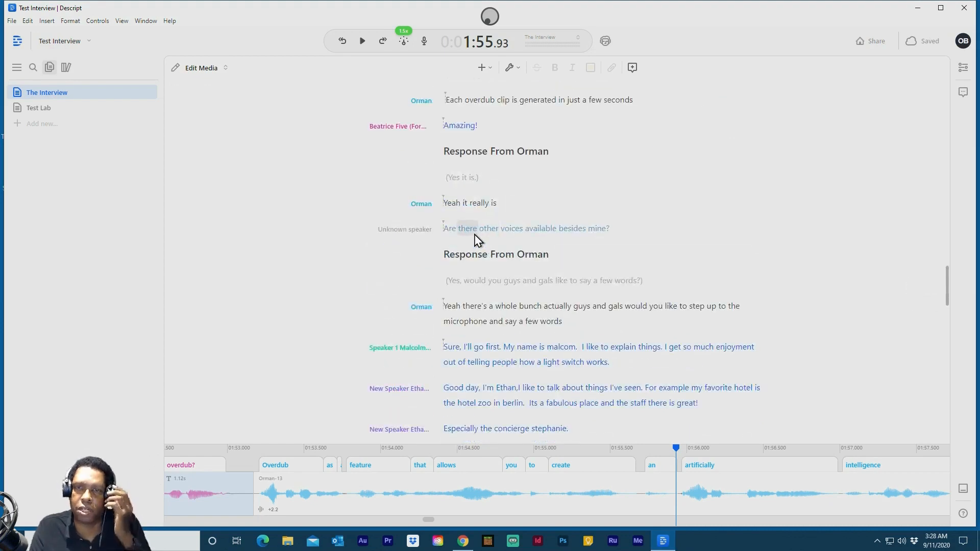
{"action": "left_click", "coordinate": [412, 225]}
{"action": "mouse_move", "coordinate": [416, 251]}
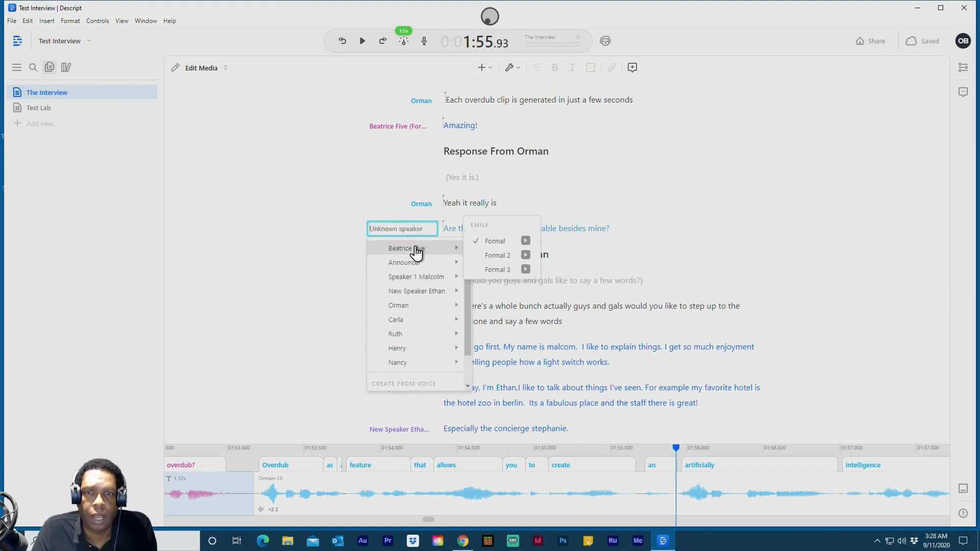
{"action": "left_click", "coordinate": [505, 241]}
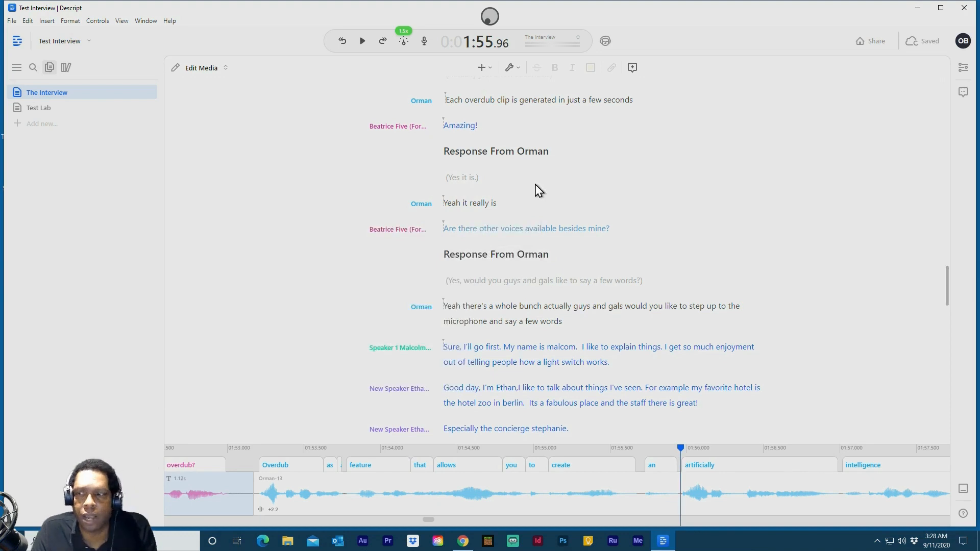
Set the playback speed to 1.0x.
{"action": "scroll", "coordinate": [477, 253], "scroll_direction": "up", "scroll_amount": 1}
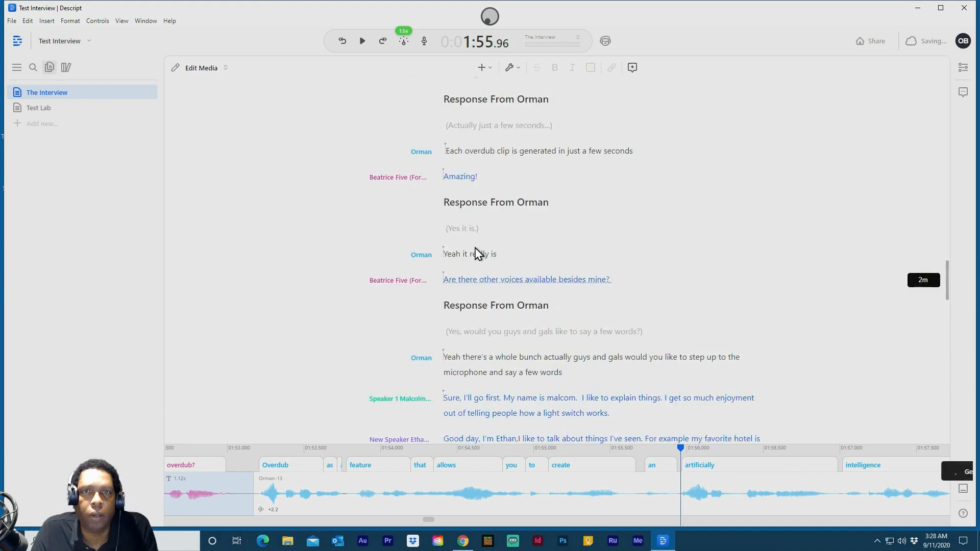
{"action": "left_click", "coordinate": [404, 43]}
{"action": "left_click_drag", "start_coordinate": [433, 73], "coordinate": [404, 75]}
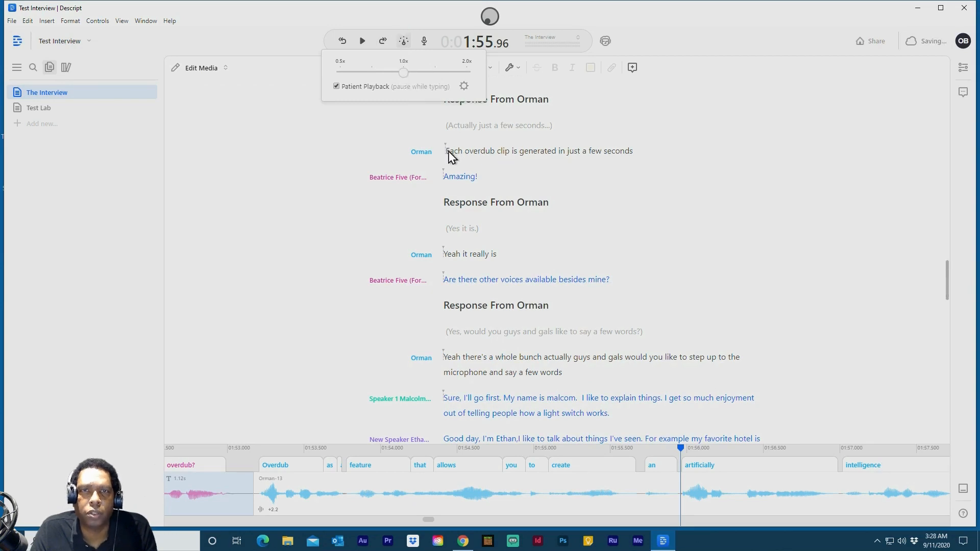
Play the interview from "Each overdub clip is generated in just a few seconds" through the stock voices into the guest's "quick sample" reply.
{"action": "left_click", "coordinate": [445, 152]}
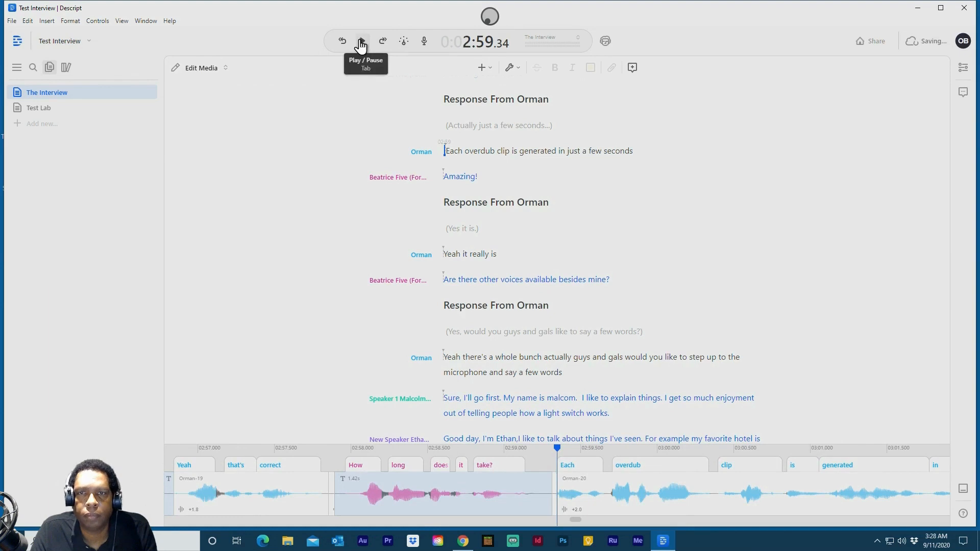
{"action": "left_click", "coordinate": [361, 41]}
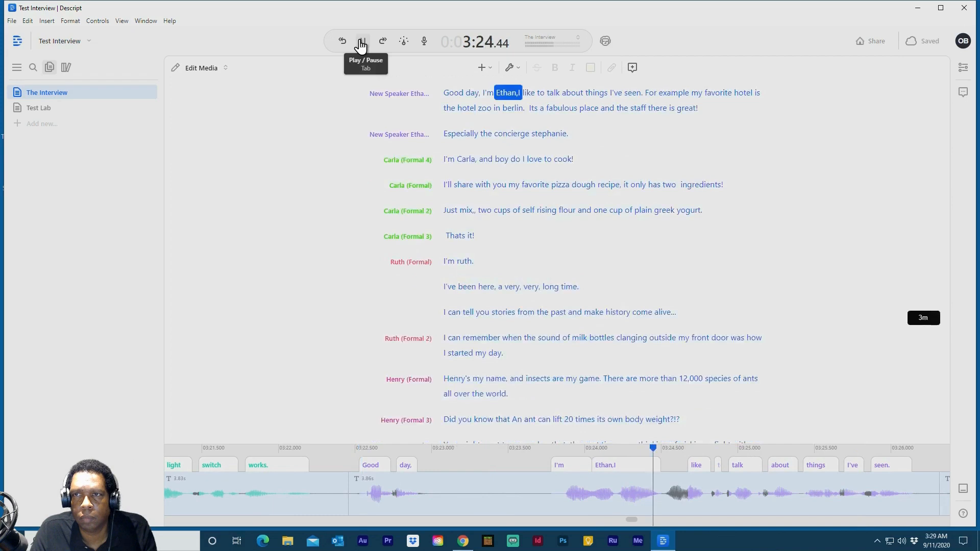
{"action": "left_click", "coordinate": [361, 45]}
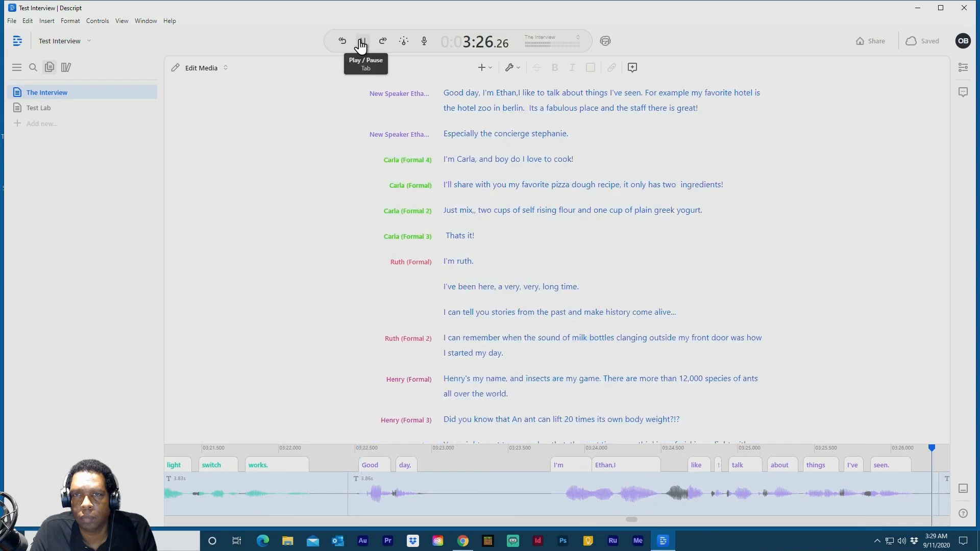
{"action": "left_click", "coordinate": [361, 44]}
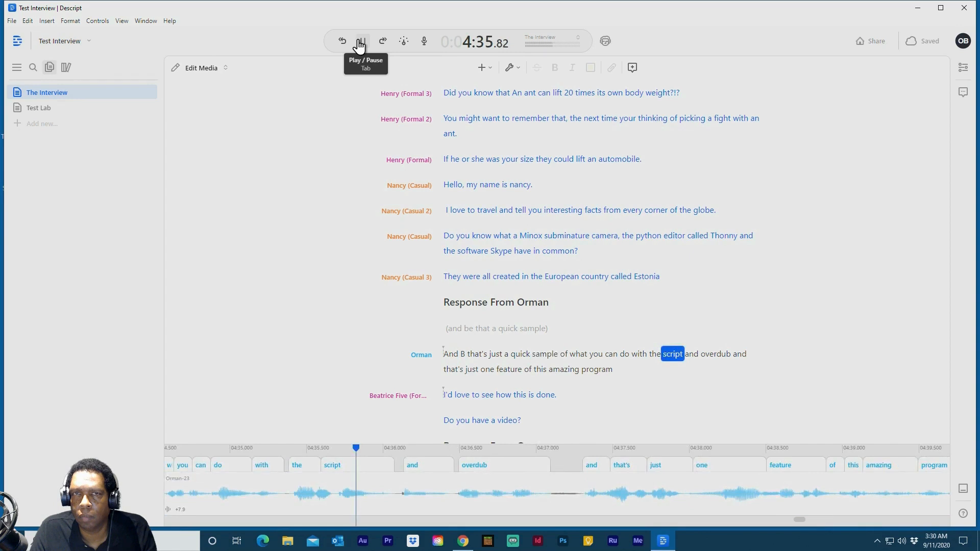
{"action": "left_click", "coordinate": [360, 43]}
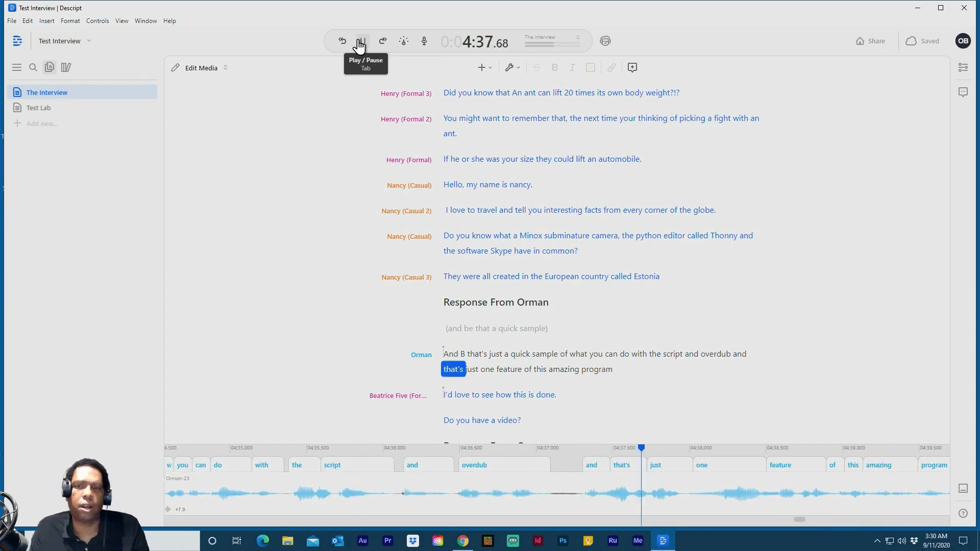
{"action": "left_click", "coordinate": [360, 44]}
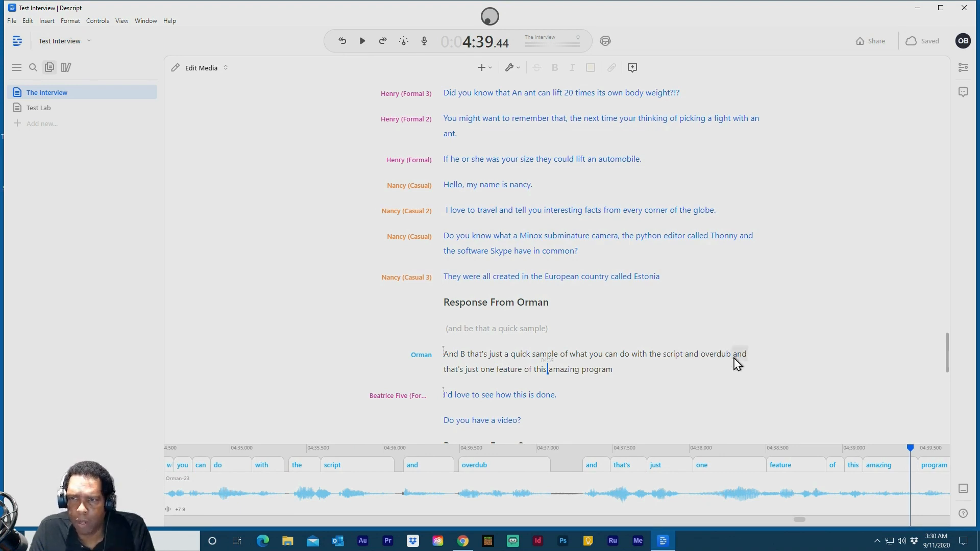
End the guest's "quick sample" reply with a period after "overdub" and delete "and that's just one feature of this amazing program".
{"action": "left_click", "coordinate": [734, 356]}
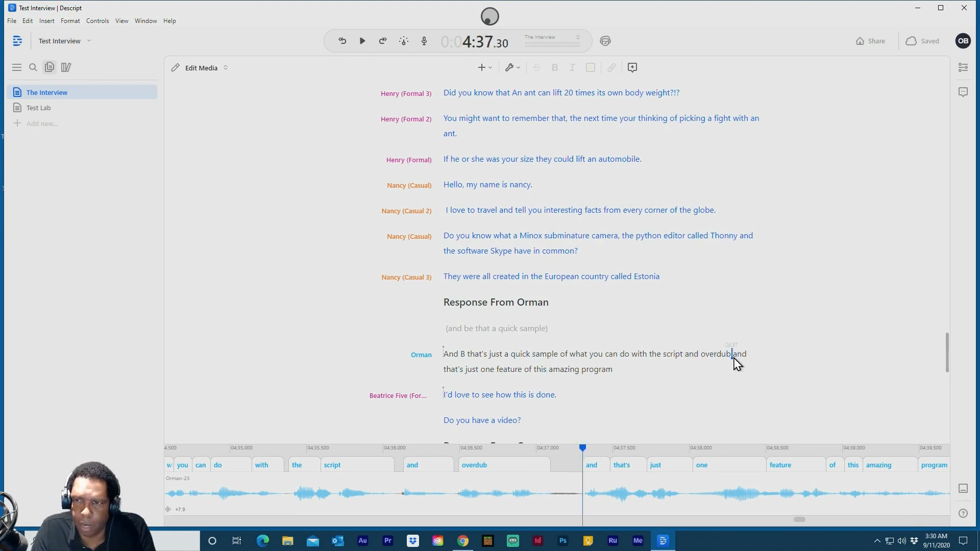
{"action": "type", "text": "."}
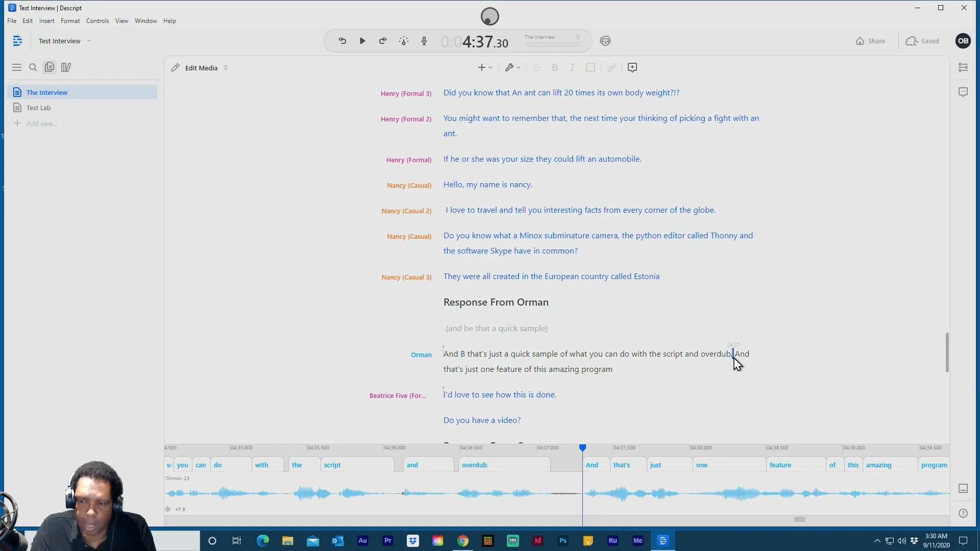
{"action": "key", "text": "ctrl+shift+Down"}
{"action": "key", "text": "BackSpace"}
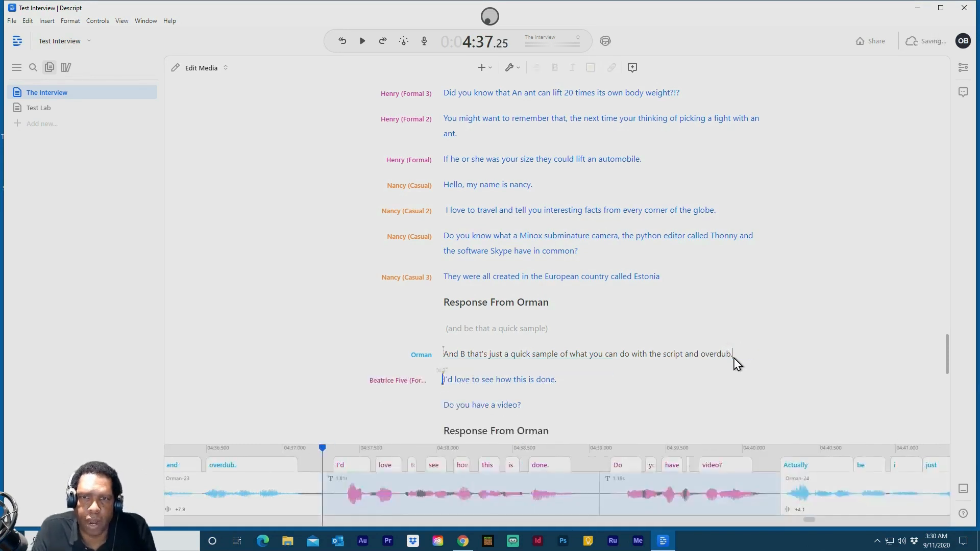
Play from "They were all created in the European country called Estonia" into the guest's reply, and shorten the pause before its "And" to about 0.24 s.
{"action": "left_click", "coordinate": [449, 279]}
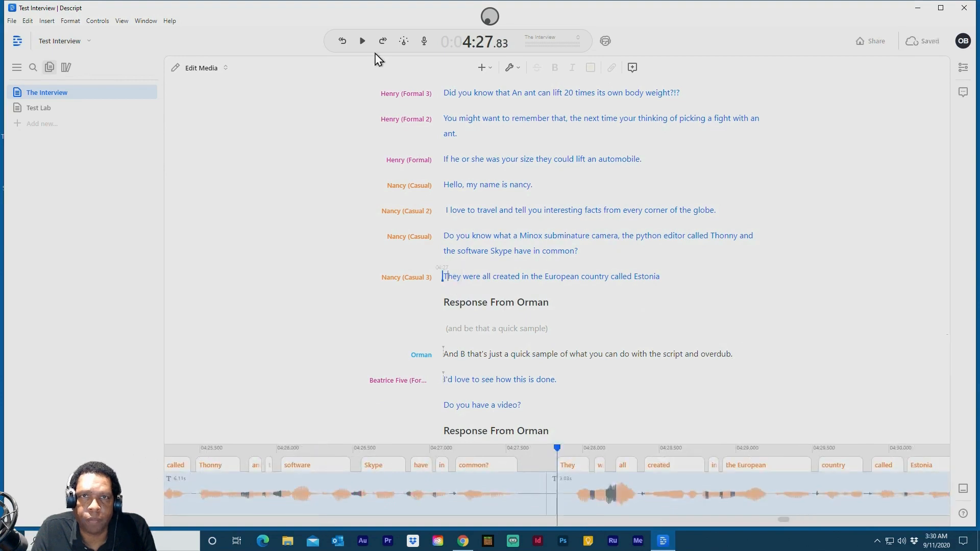
{"action": "left_click", "coordinate": [363, 42]}
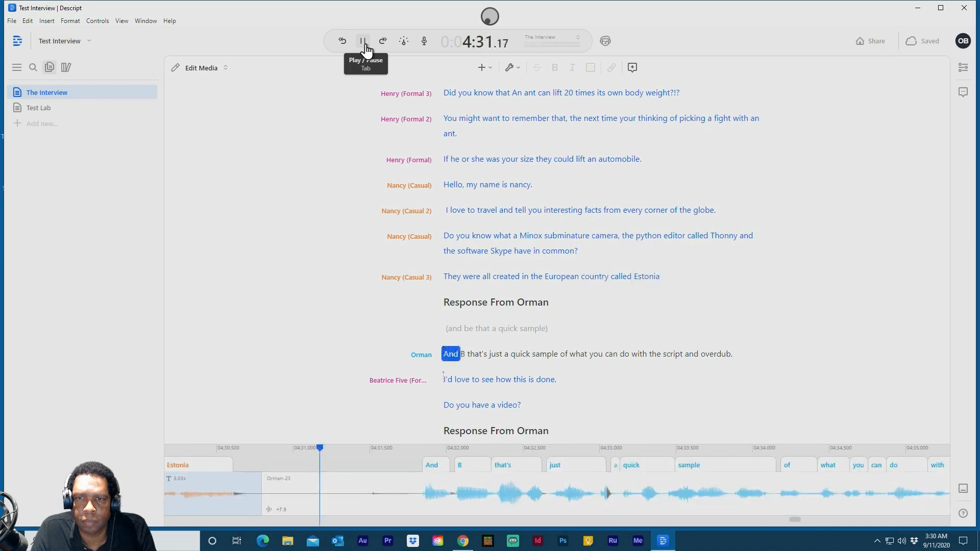
{"action": "left_click", "coordinate": [363, 42]}
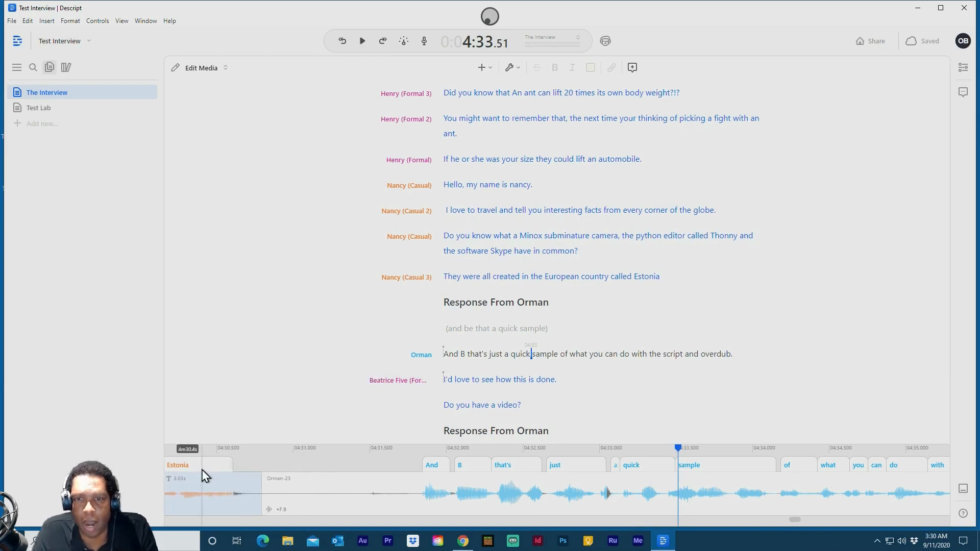
{"action": "left_click_drag", "start_coordinate": [433, 465], "coordinate": [283, 473]}
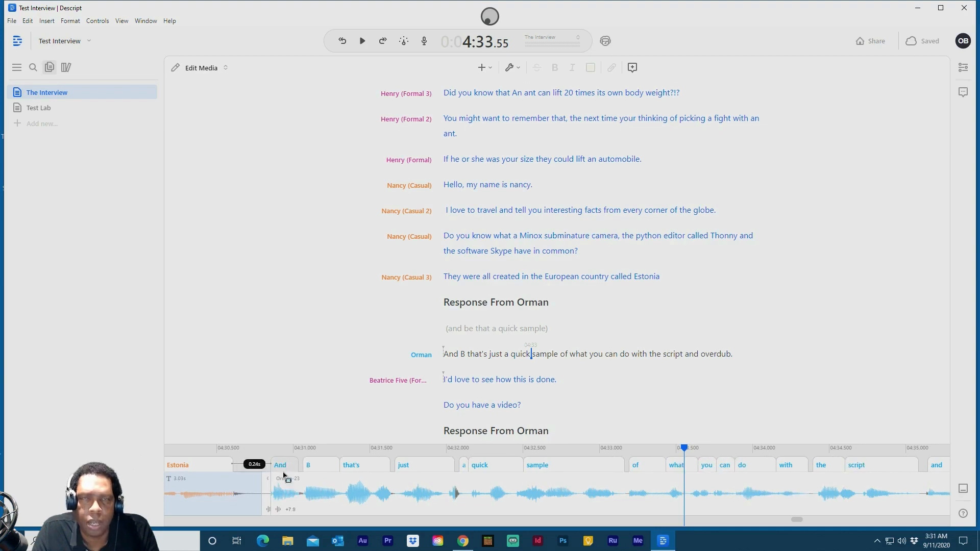
Play from Nancy's "I love to travel" line through the tightened pause into the guest's "Actually be i just posted a video" reply.
{"action": "left_click", "coordinate": [445, 211]}
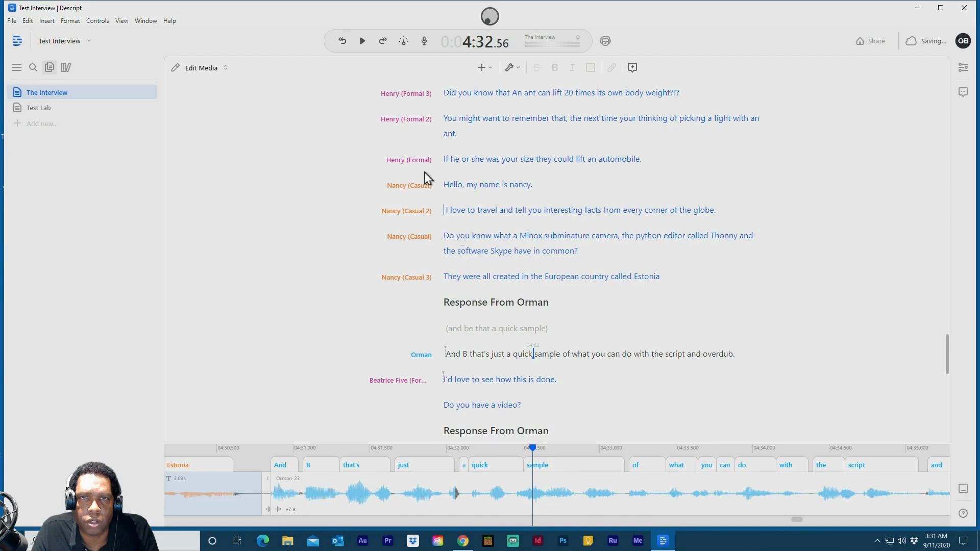
{"action": "left_click", "coordinate": [365, 43]}
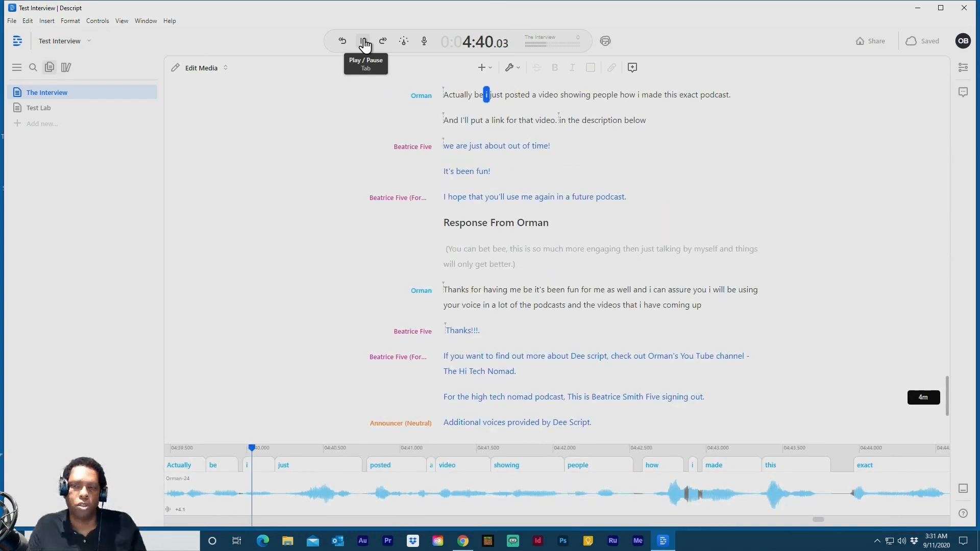
{"action": "left_click", "coordinate": [364, 44]}
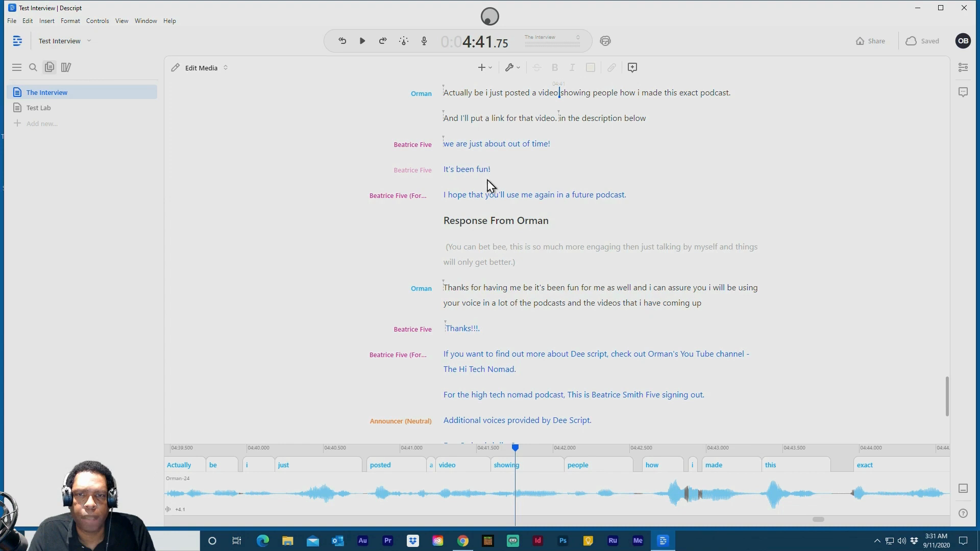
Play the announcer's closing credits from "Additional voices provided by Dee Script." to the end, stopping in the welcome line at the start.
{"action": "scroll", "coordinate": [452, 327], "scroll_direction": "down", "scroll_amount": 2}
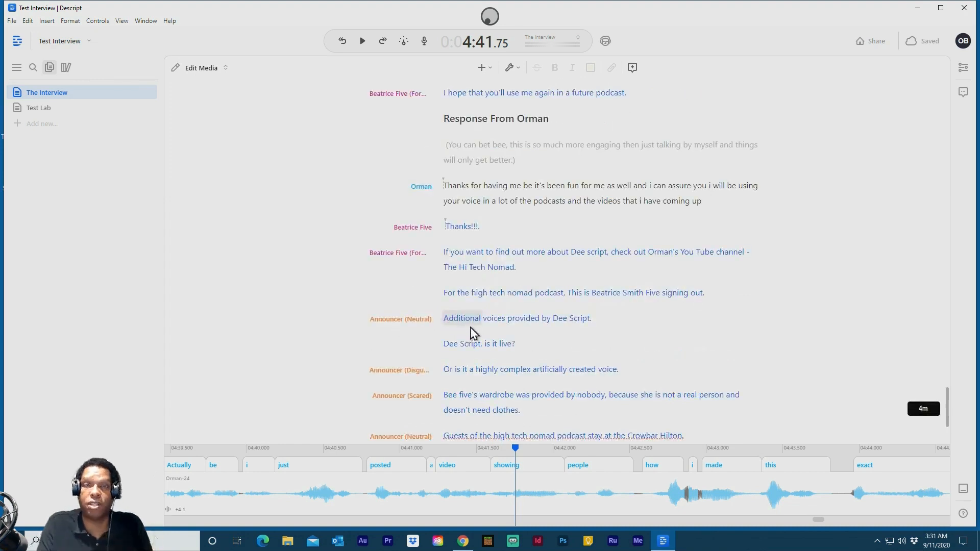
{"action": "left_click", "coordinate": [471, 330]}
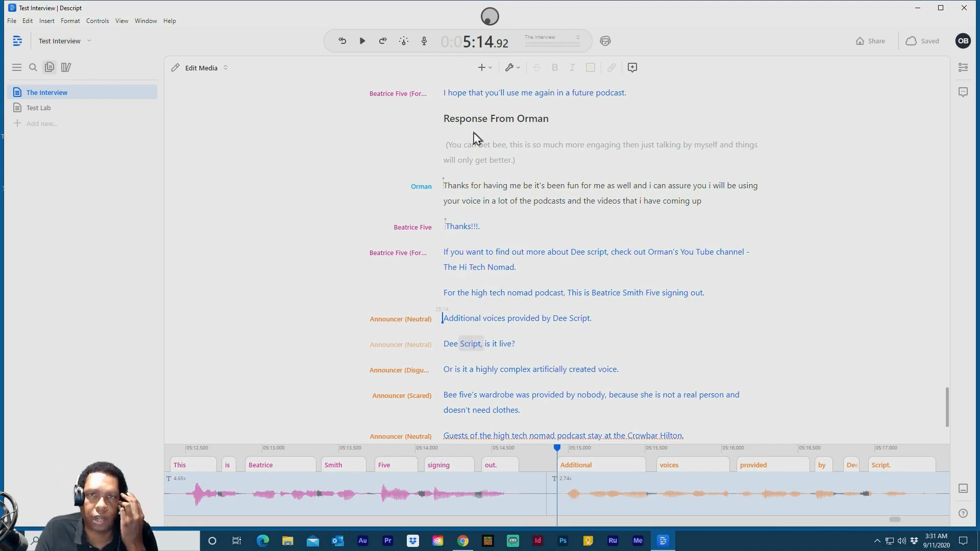
{"action": "left_click", "coordinate": [363, 42]}
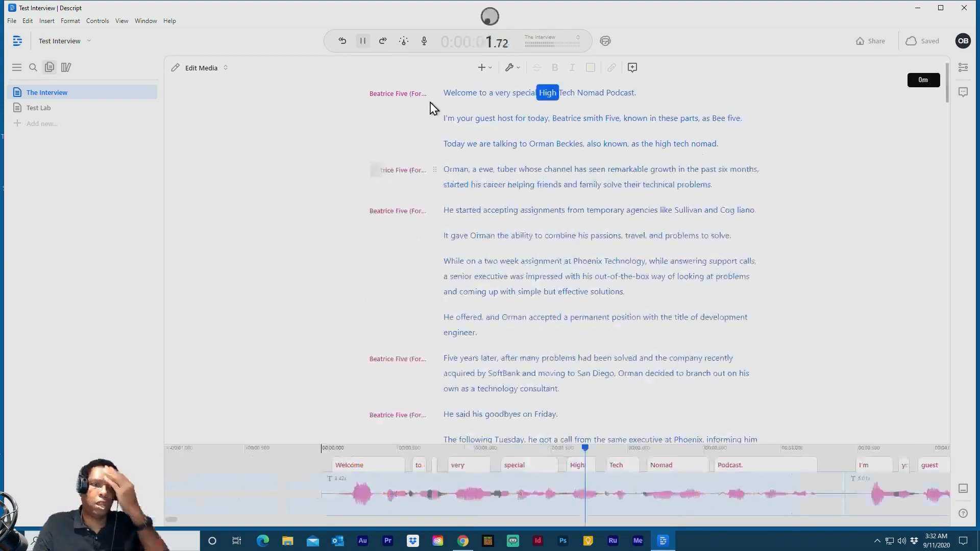
{"action": "left_click", "coordinate": [361, 44]}
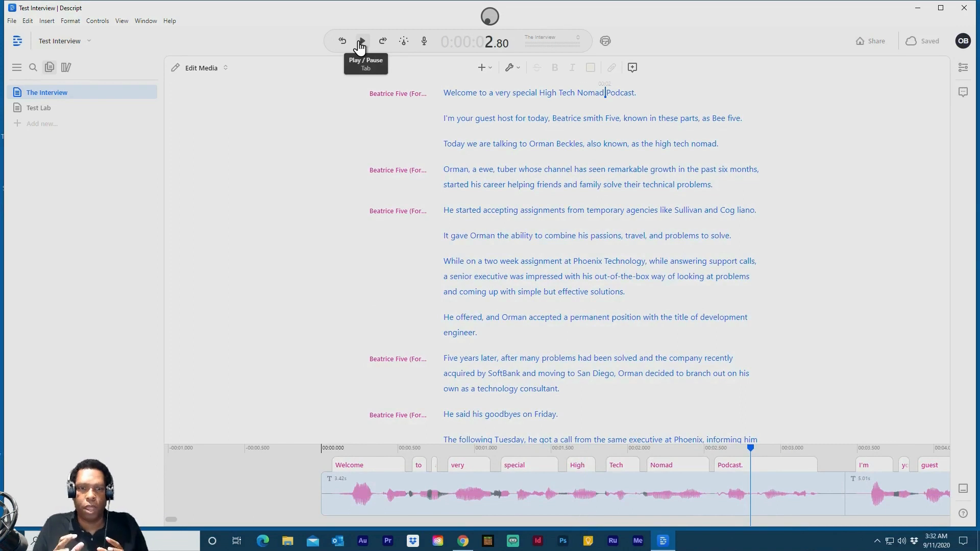